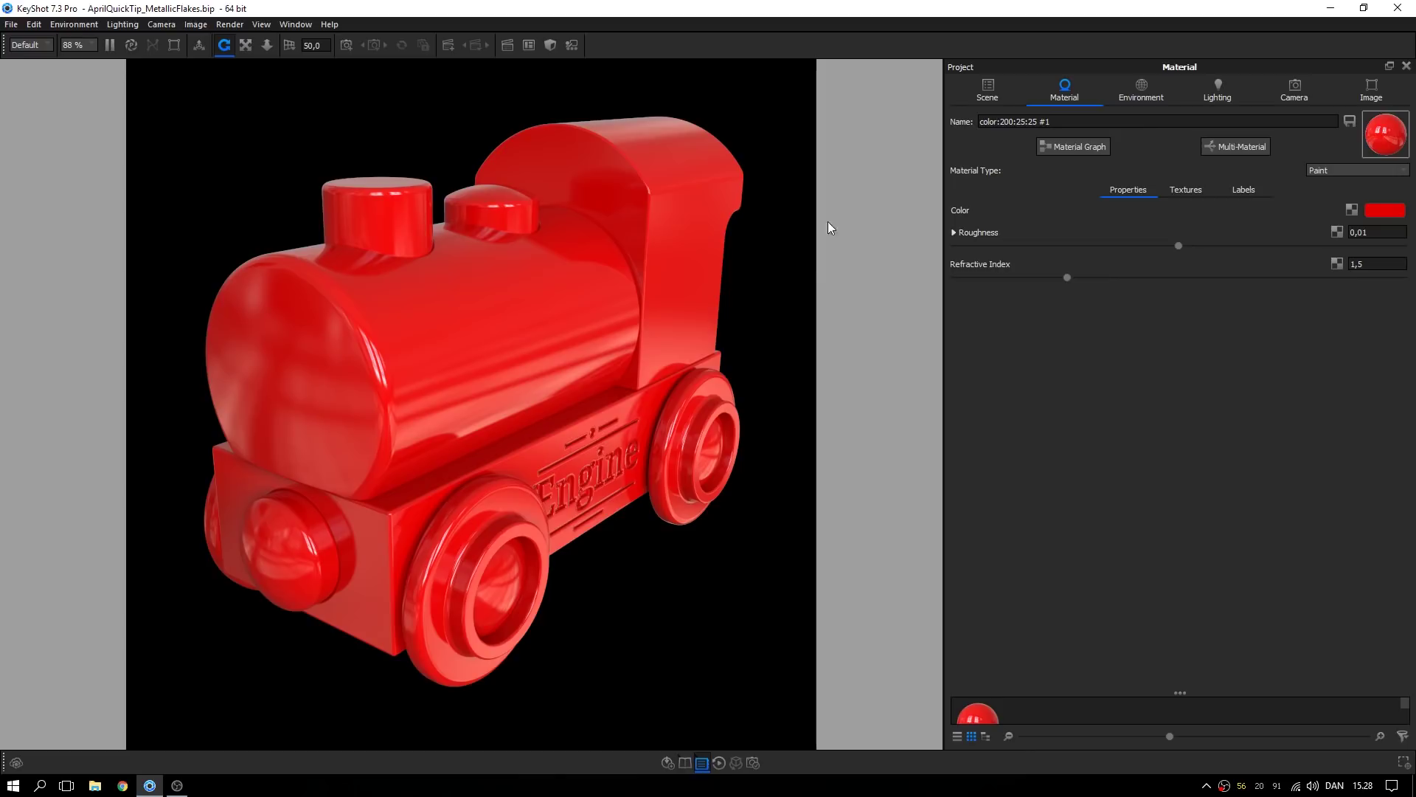
# Switch the red paint to Metallic Paint with flake size 1,16 and flake visibility 0,785
pyautogui.click(1318, 171)
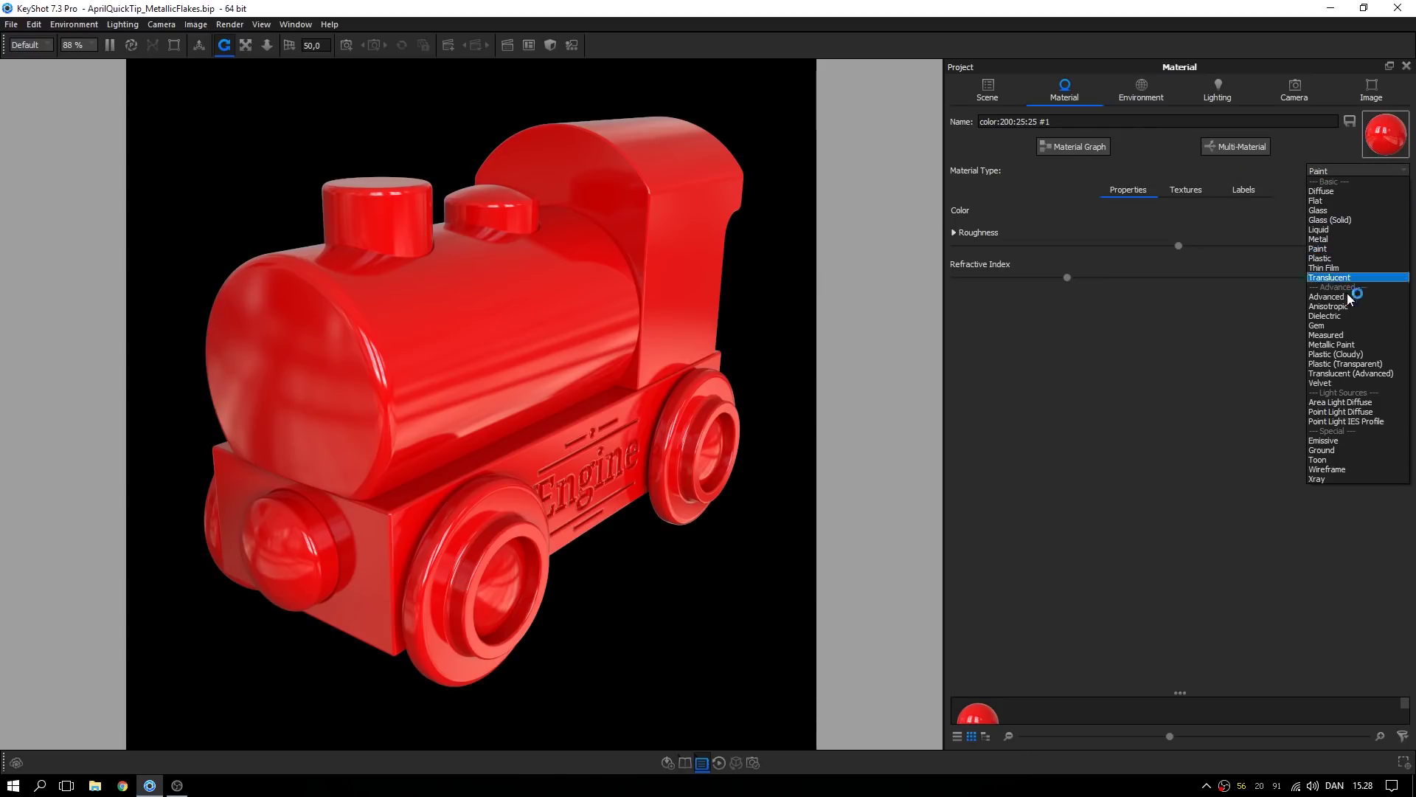
pyautogui.click(1339, 345)
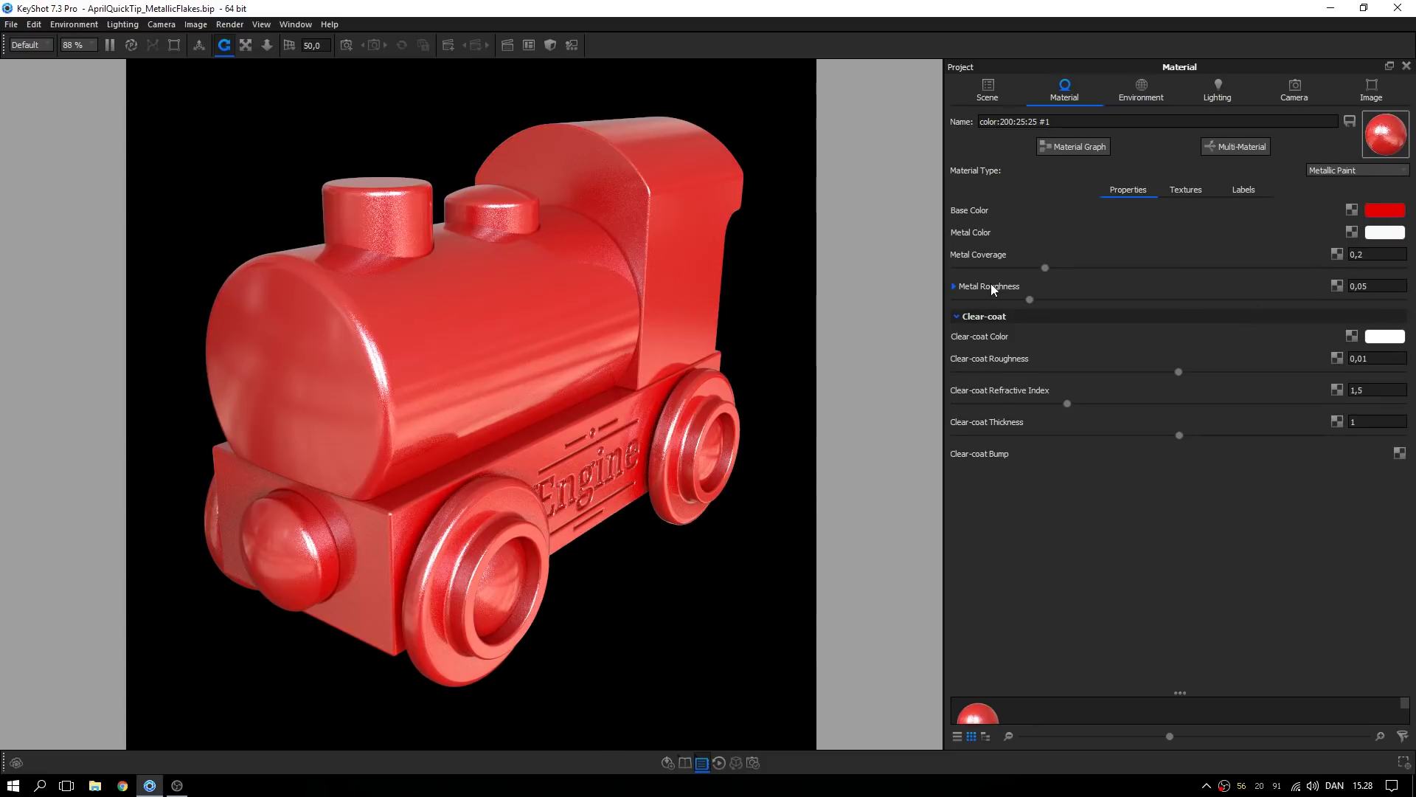
pyautogui.click(990, 285)
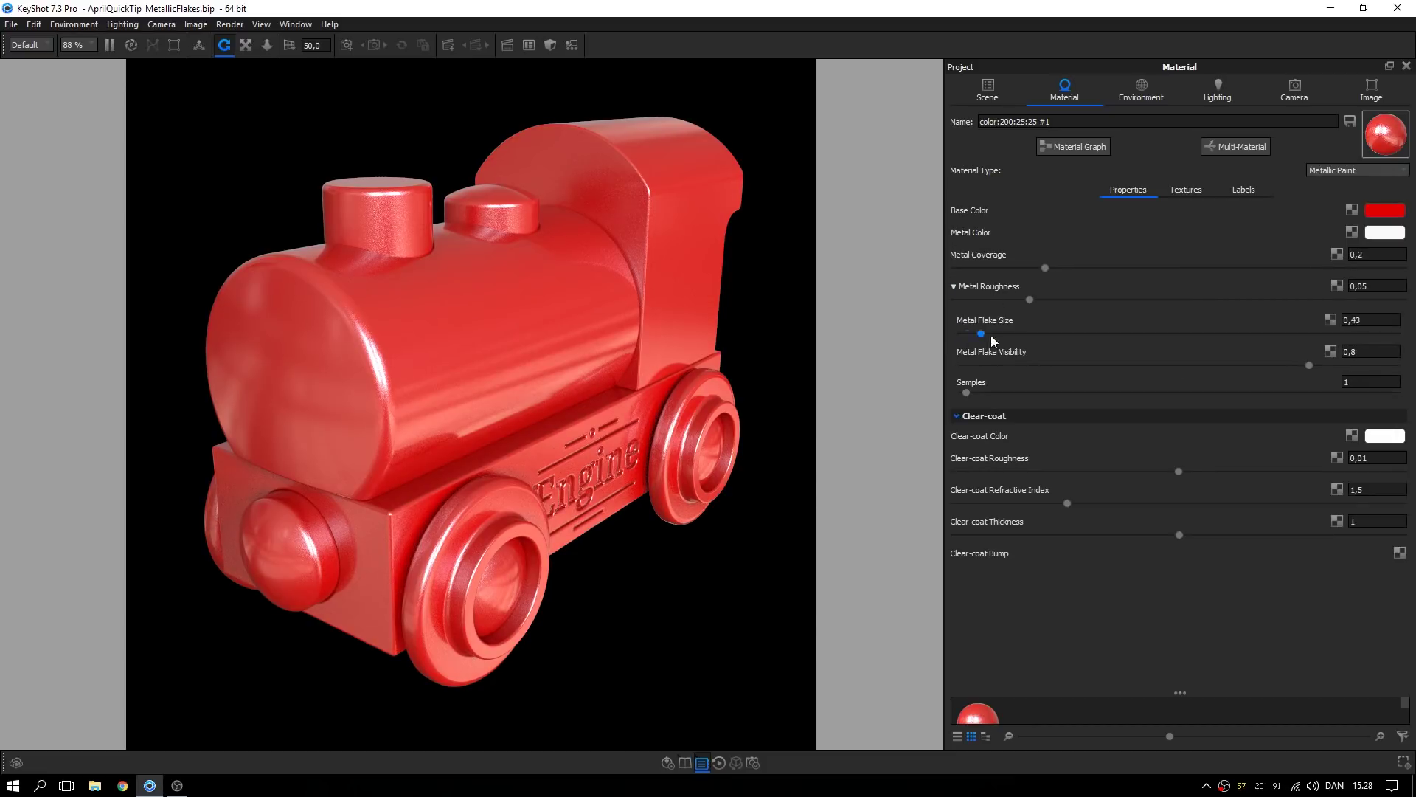
pyautogui.moveTo(990, 335); pyautogui.dragTo(1022, 334)
pyautogui.moveTo(1289, 365); pyautogui.dragTo(1302, 365)
# Change scene units while keeping scene size, then reduce metal flake size to 0,09
pyautogui.click(34, 24)
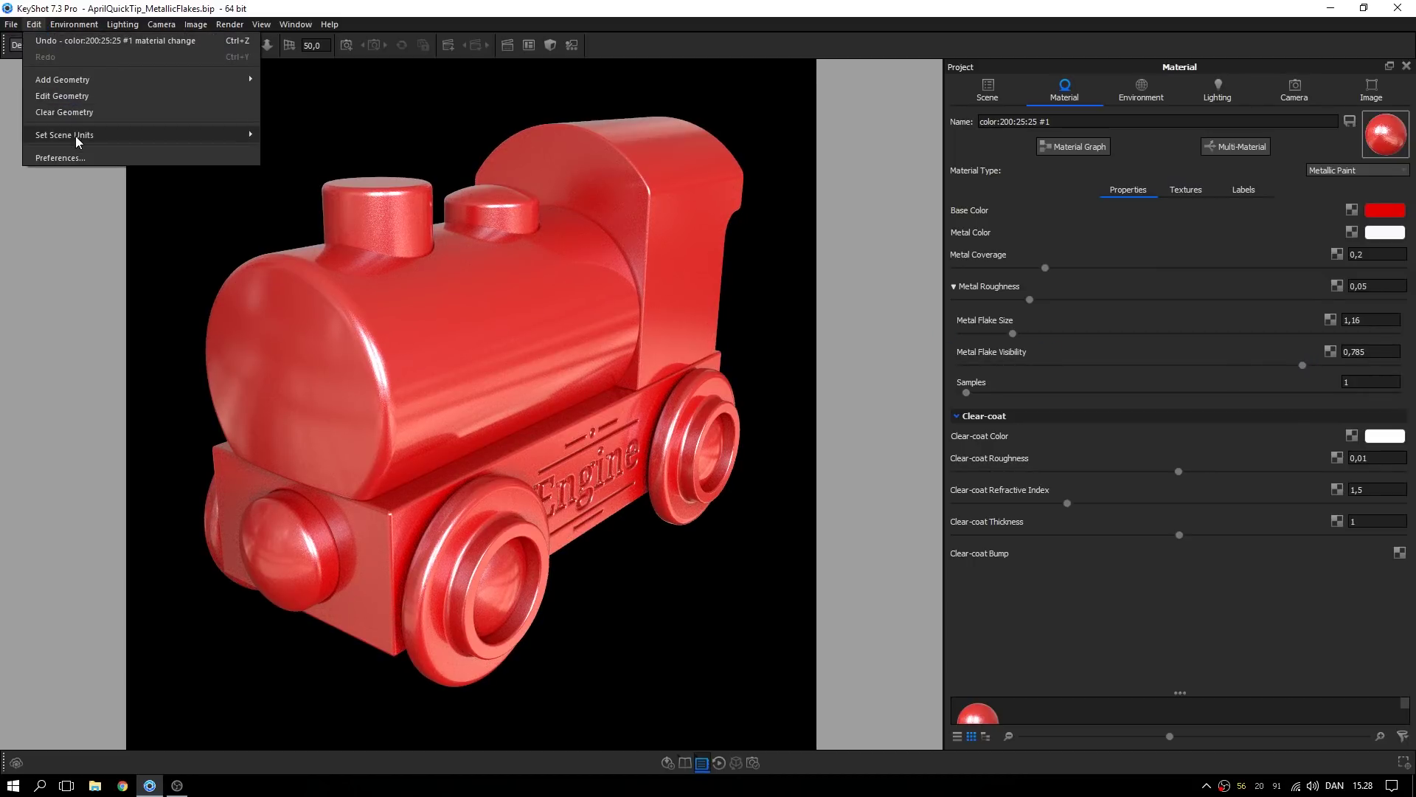
pyautogui.moveTo(76, 136)
pyautogui.click(268, 130)
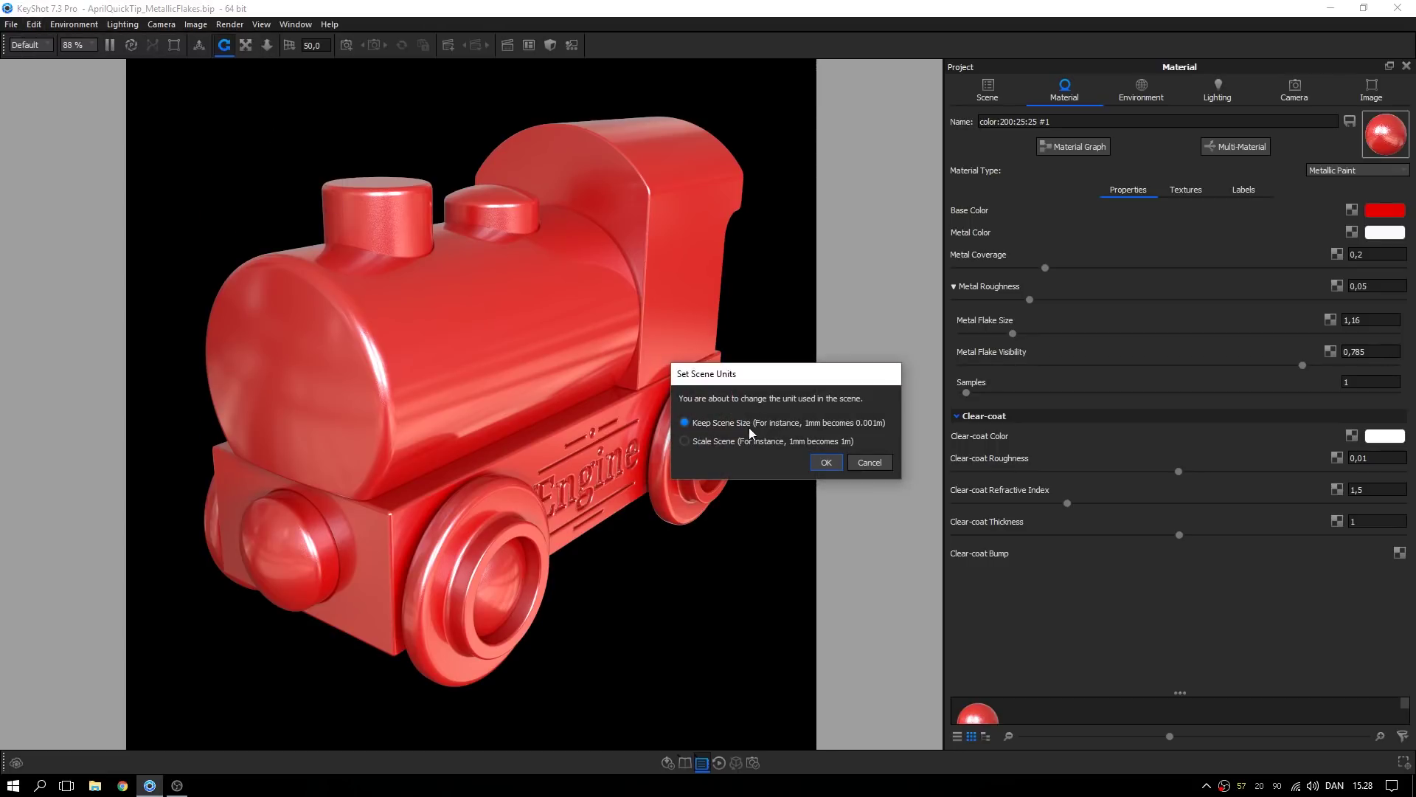
pyautogui.click(826, 462)
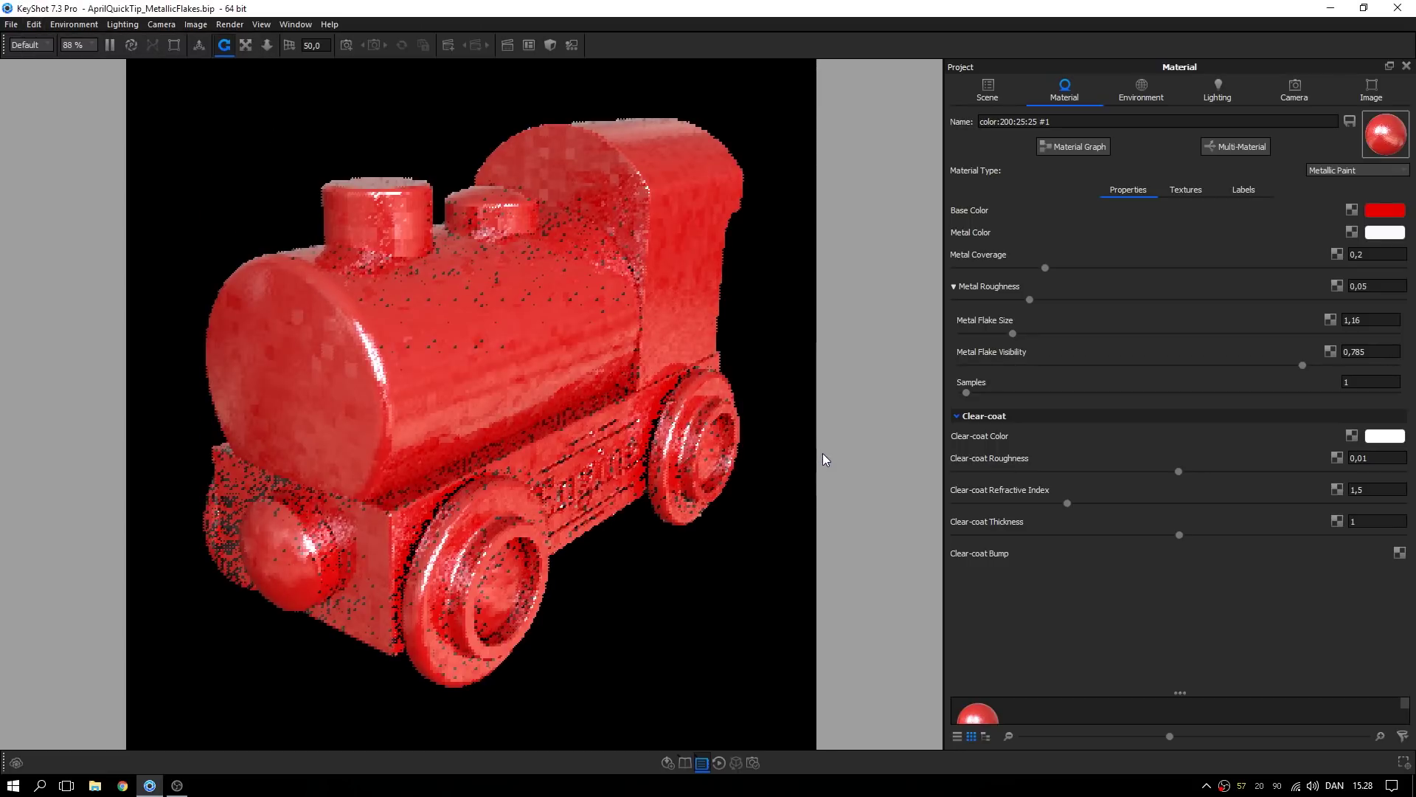
pyautogui.moveTo(1002, 334); pyautogui.dragTo(966, 334)
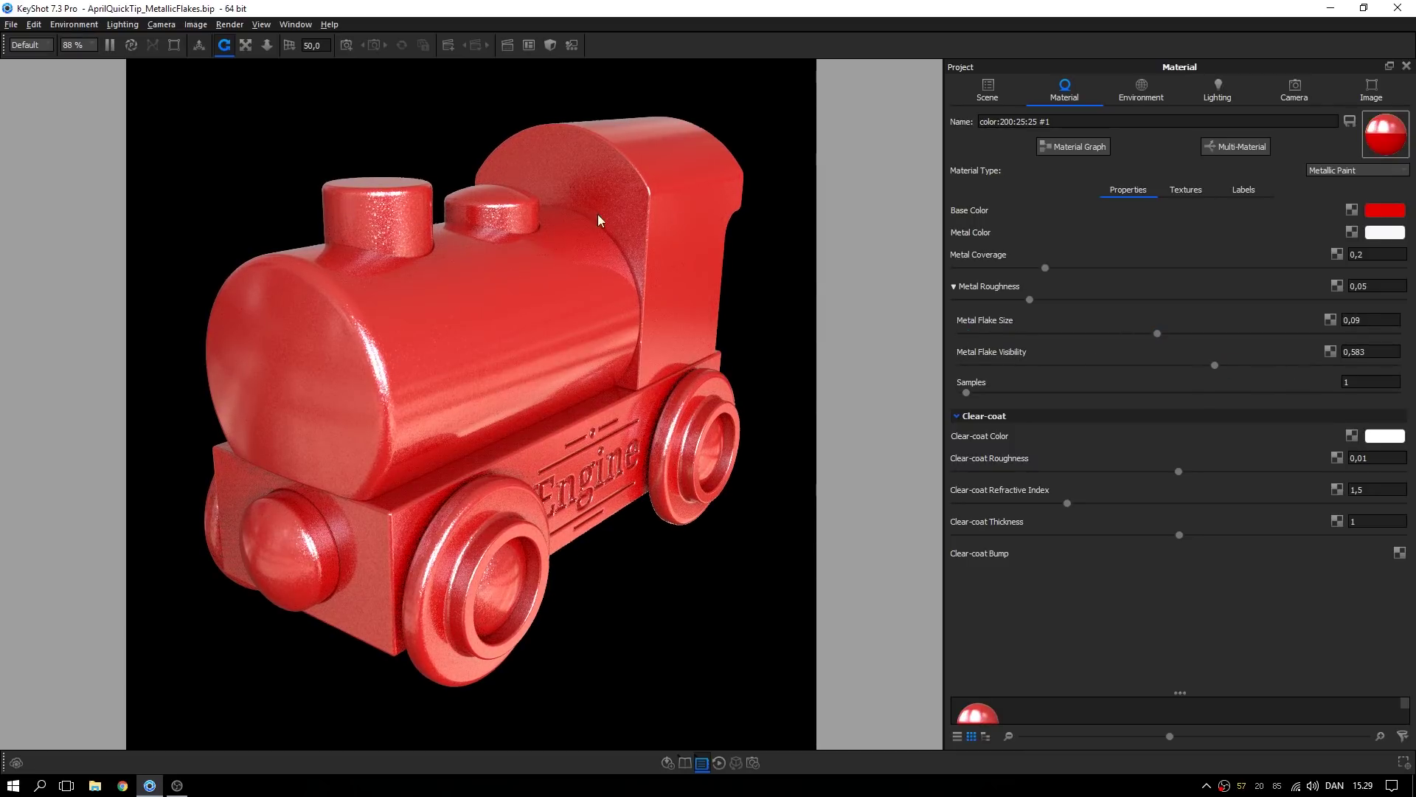
# Zoom in on the train's domes and cut the metal flake size to 0,0522
pyautogui.scroll(6, 600, 219)
pyautogui.moveTo(499, 284); pyautogui.dragTo(676, 549, button='middle')
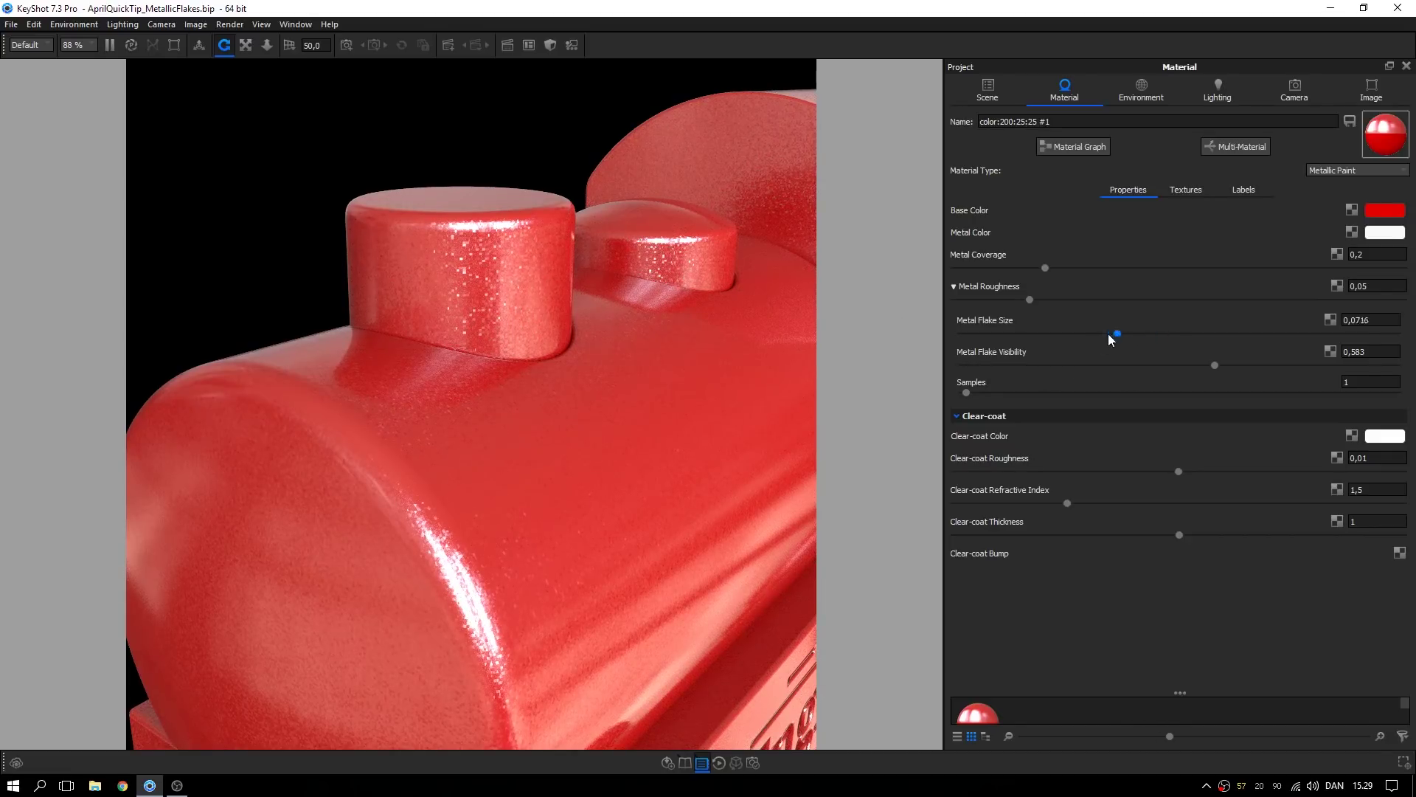
pyautogui.moveTo(1109, 334); pyautogui.dragTo(1075, 335)
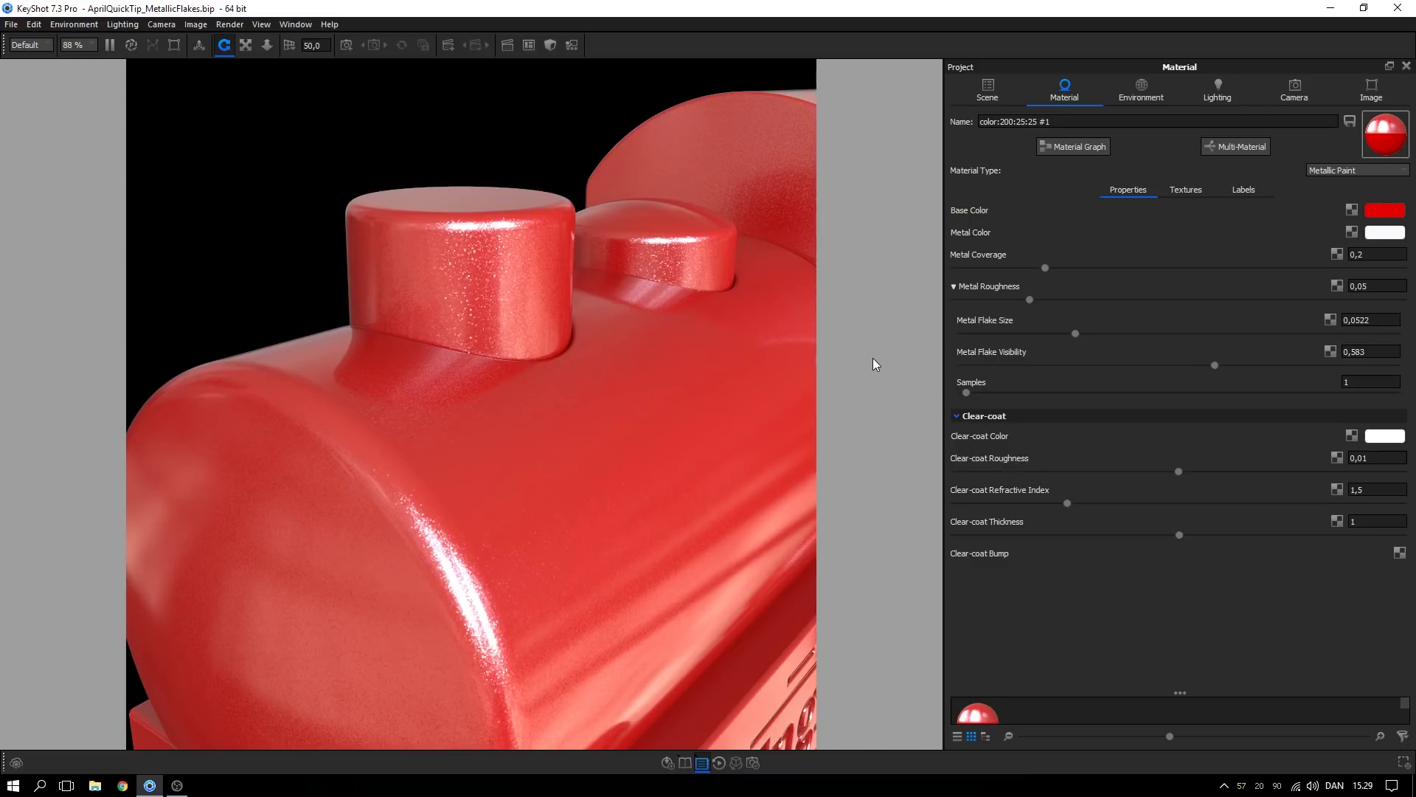
# In the Material Graph, add a Camouflage texture wired into Metal Coverage
pyautogui.click(1056, 148)
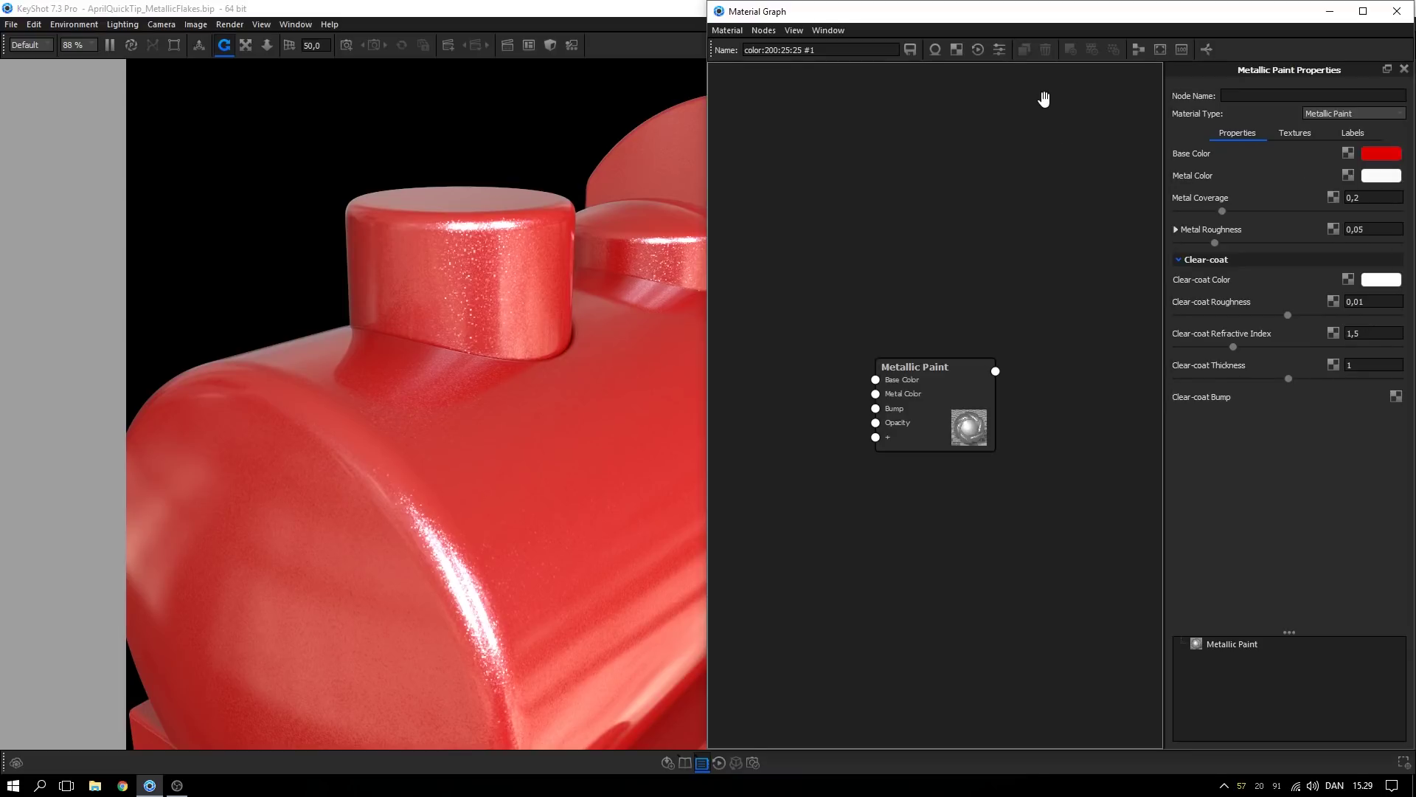
pyautogui.moveTo(1040, 406); pyautogui.dragTo(1045, 406)
pyautogui.rightClick(789, 374)
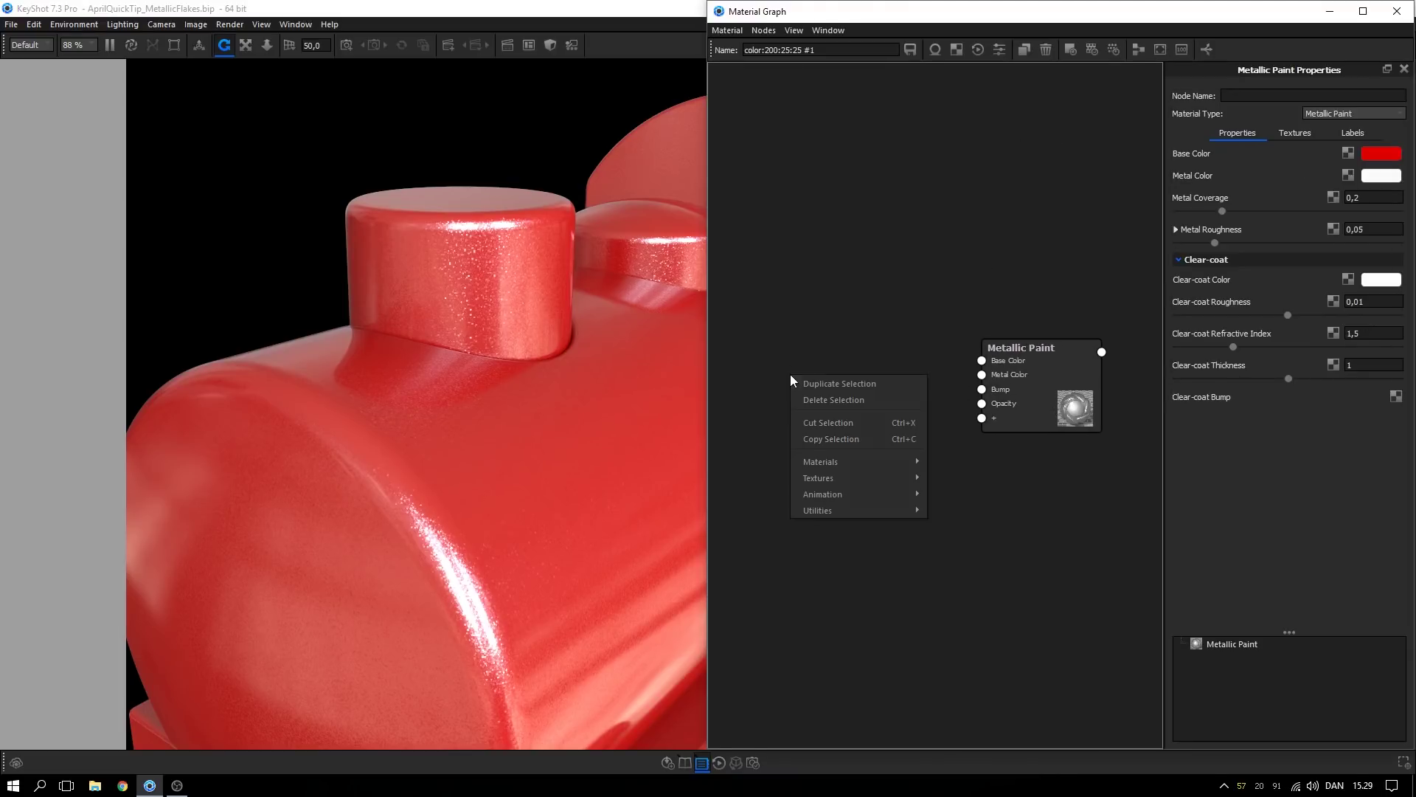
pyautogui.moveTo(827, 481)
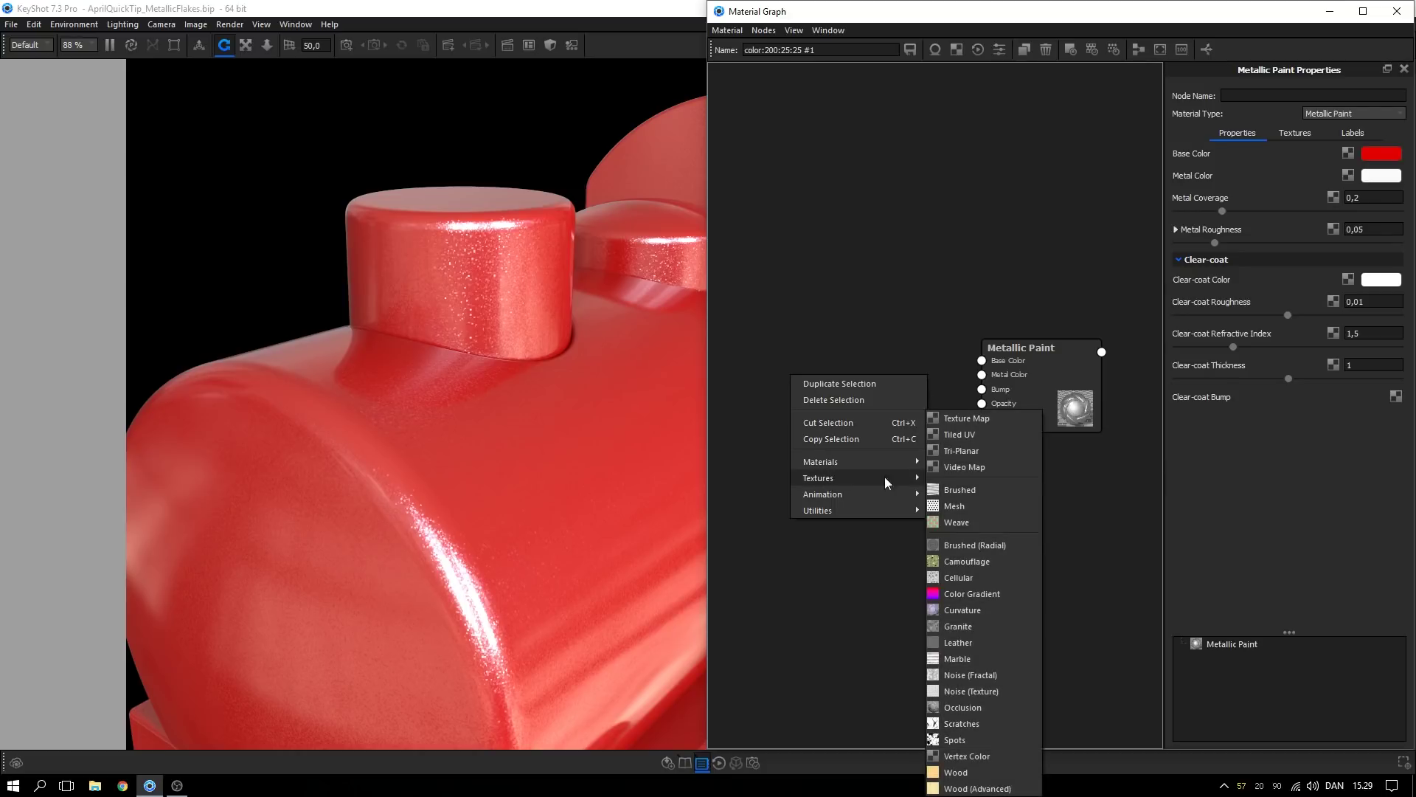
pyautogui.click(977, 560)
pyautogui.moveTo(932, 405); pyautogui.dragTo(982, 417)
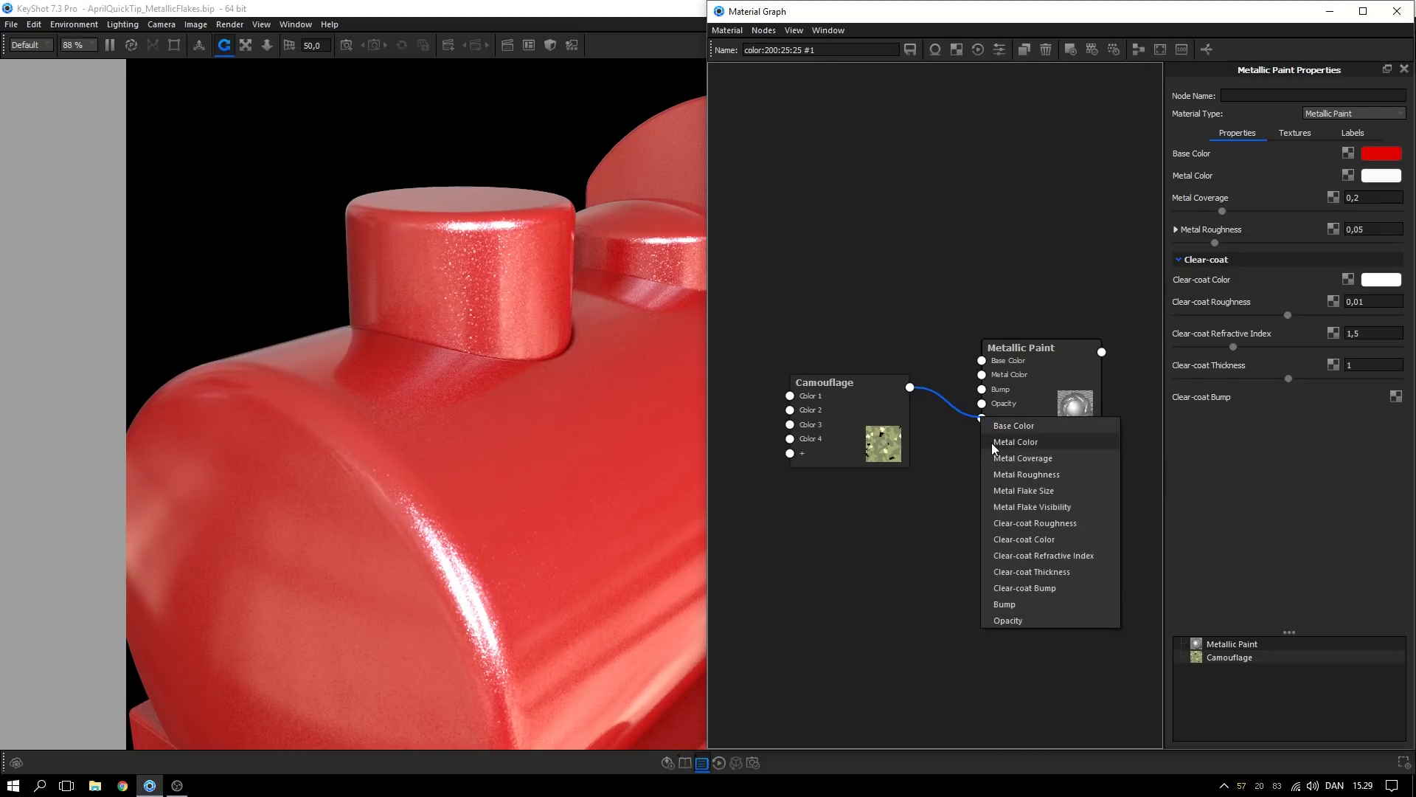
pyautogui.click(1028, 457)
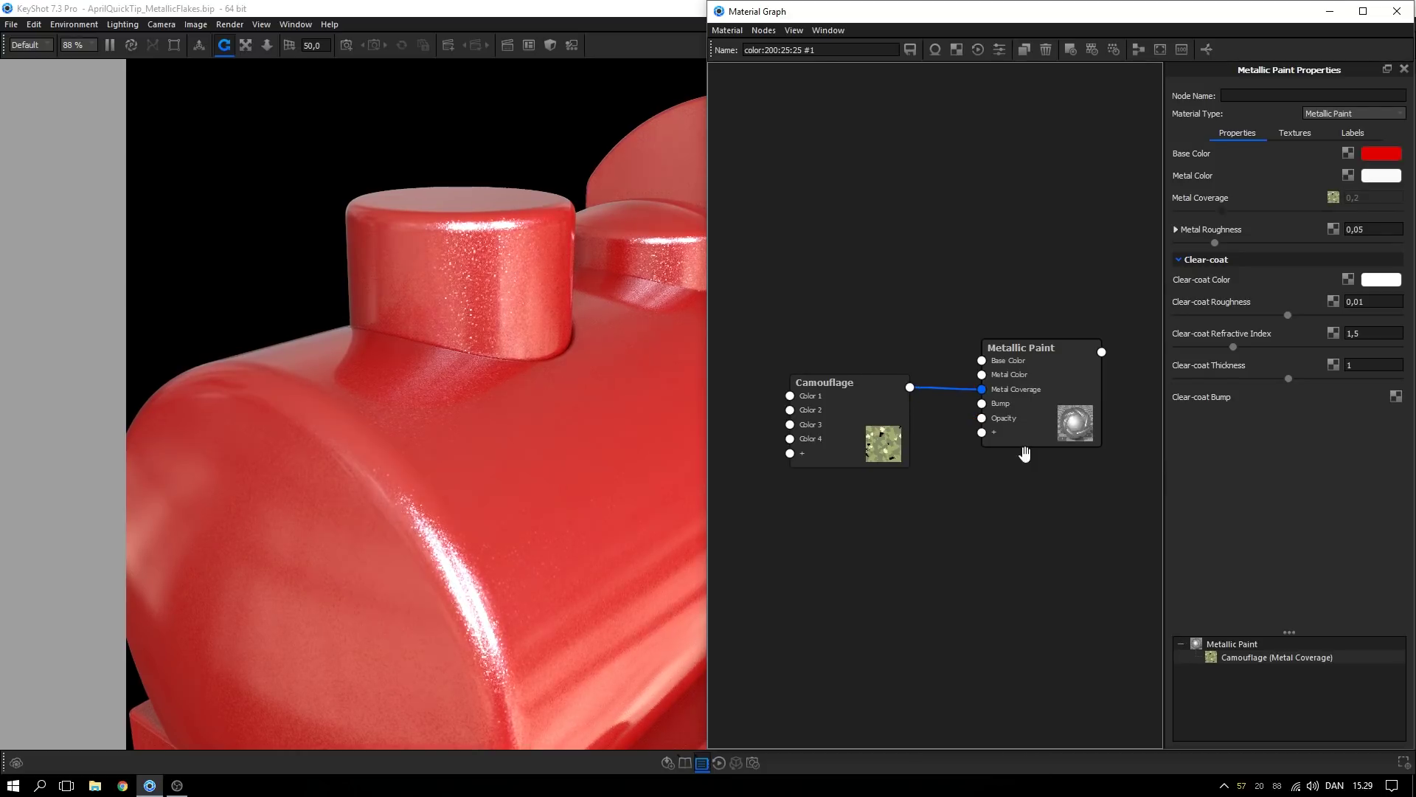
# Shrink the Camouflage pattern scale to about 0,0014 m
pyautogui.click(870, 421)
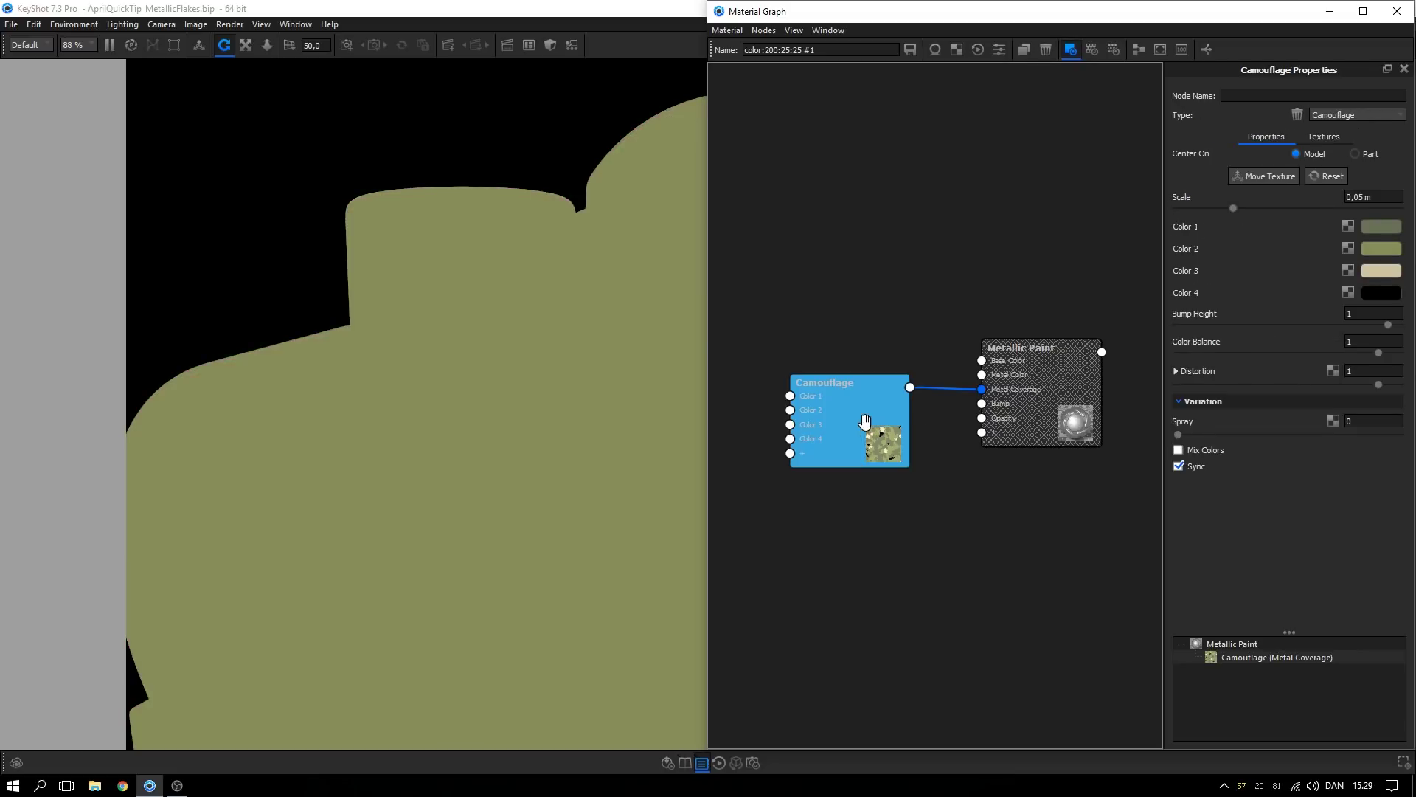
pyautogui.moveTo(1234, 208); pyautogui.dragTo(1181, 210)
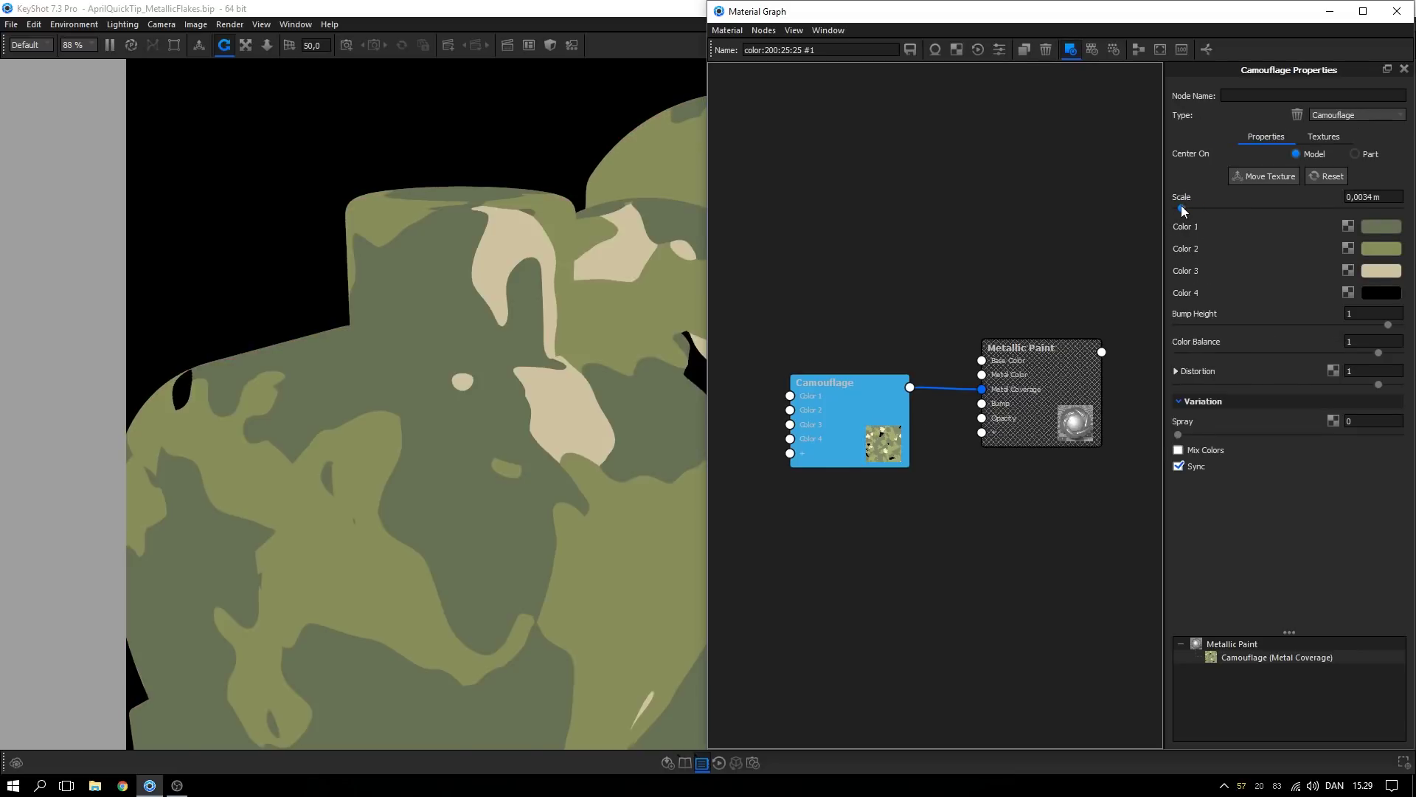
pyautogui.moveTo(1281, 209); pyautogui.dragTo(1232, 214)
# Set the Camouflage colours to mid grey, light grey, white and near-white
pyautogui.click(1382, 274)
pyautogui.click(1344, 479)
pyautogui.click(1334, 533)
pyautogui.click(1376, 252)
pyautogui.moveTo(1158, 116); pyautogui.dragTo(1138, 138)
pyautogui.click(1301, 569)
pyautogui.click(1377, 228)
pyautogui.moveTo(1121, 184); pyautogui.dragTo(1105, 190)
pyautogui.click(1261, 604)
pyautogui.click(1377, 293)
pyautogui.moveTo(1165, 274); pyautogui.dragTo(911, 203)
pyautogui.click(1226, 644)
# Give the Camouflage Color Balance 5, Distortion 0,11, Spray 0,057 and scale 0,00003 m
pyautogui.moveTo(1378, 353); pyautogui.dragTo(1282, 340)
pyautogui.write('5')
pyautogui.press('Return')
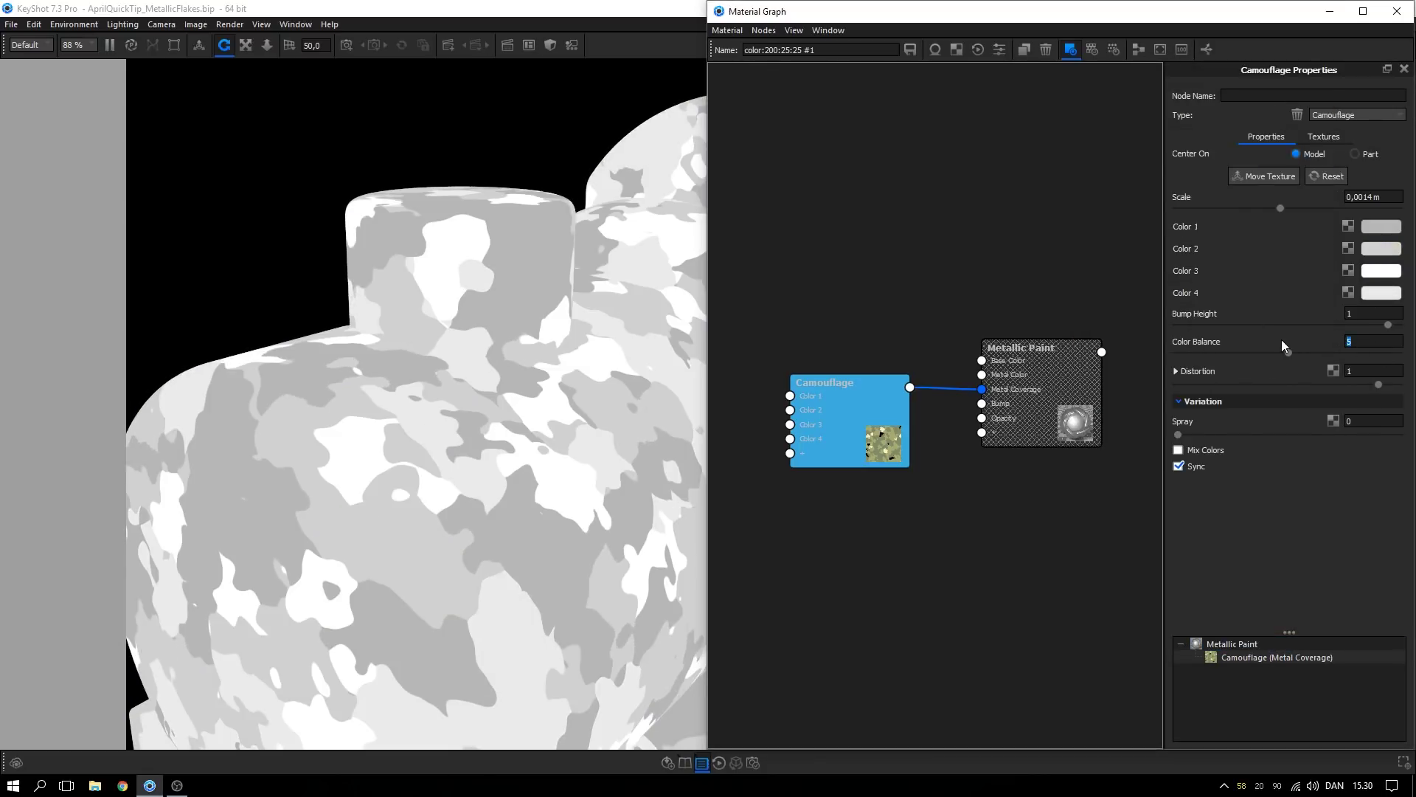
pyautogui.moveTo(1232, 385); pyautogui.dragTo(1201, 385)
pyautogui.click(1241, 434)
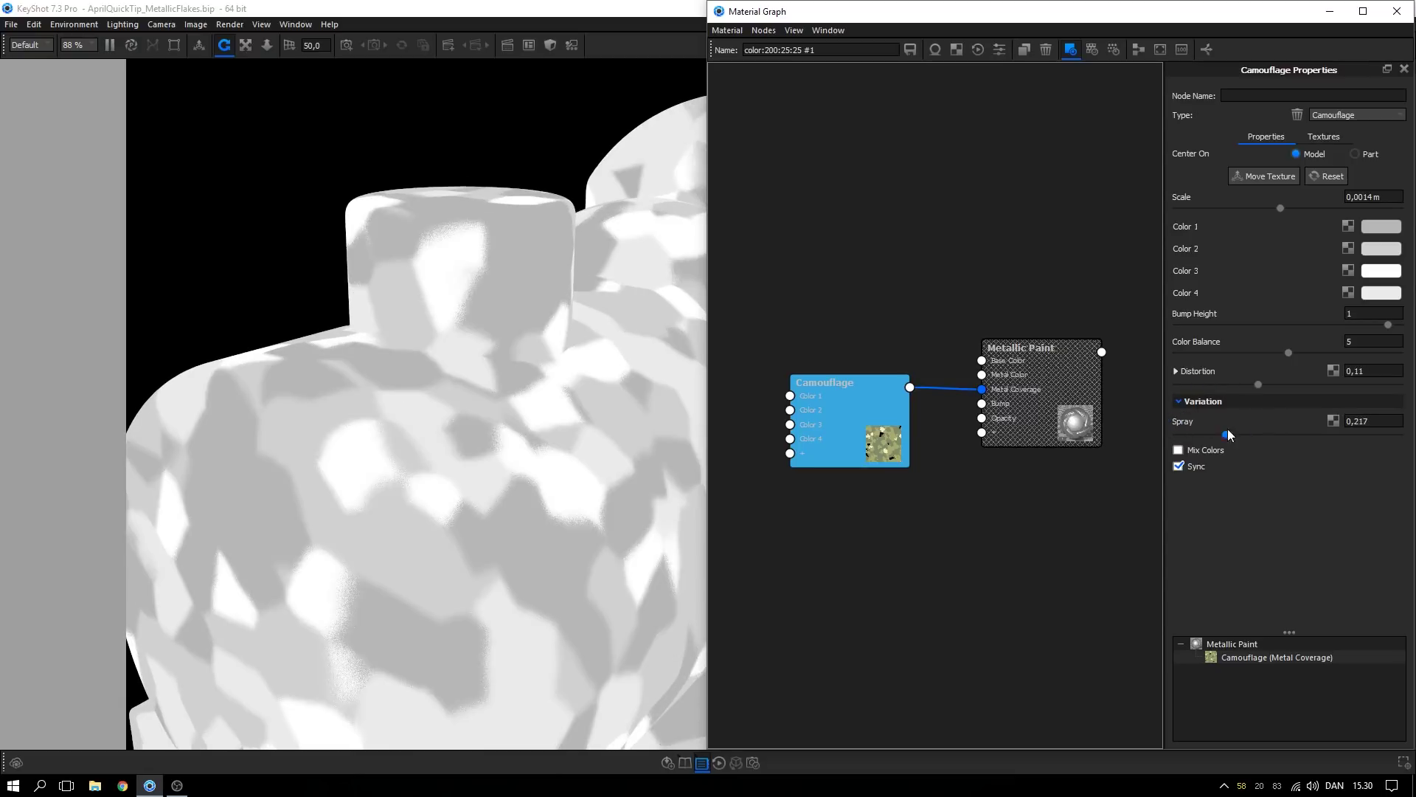
pyautogui.moveTo(875, 422); pyautogui.dragTo(873, 418)
pyautogui.press('c')
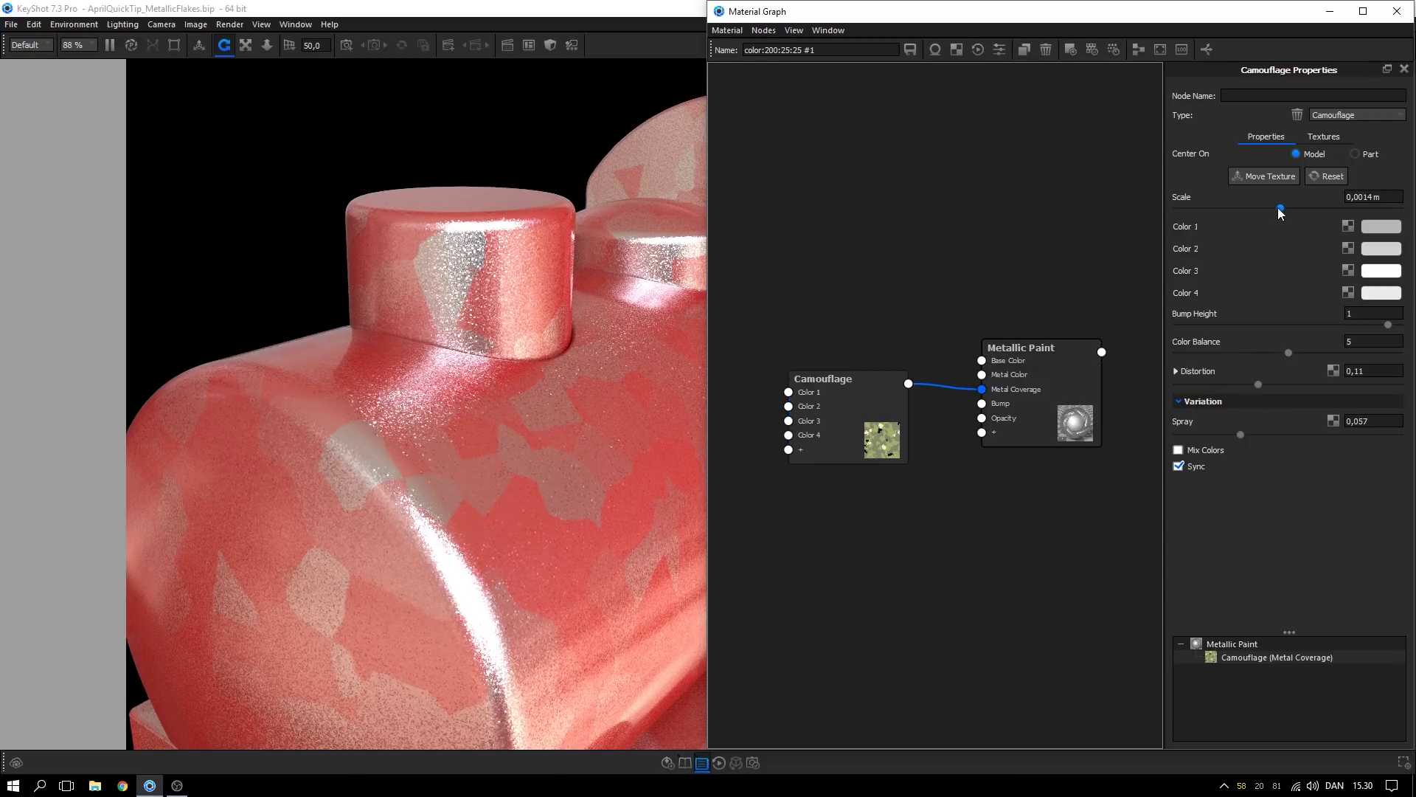
pyautogui.moveTo(1278, 207); pyautogui.dragTo(1181, 208)
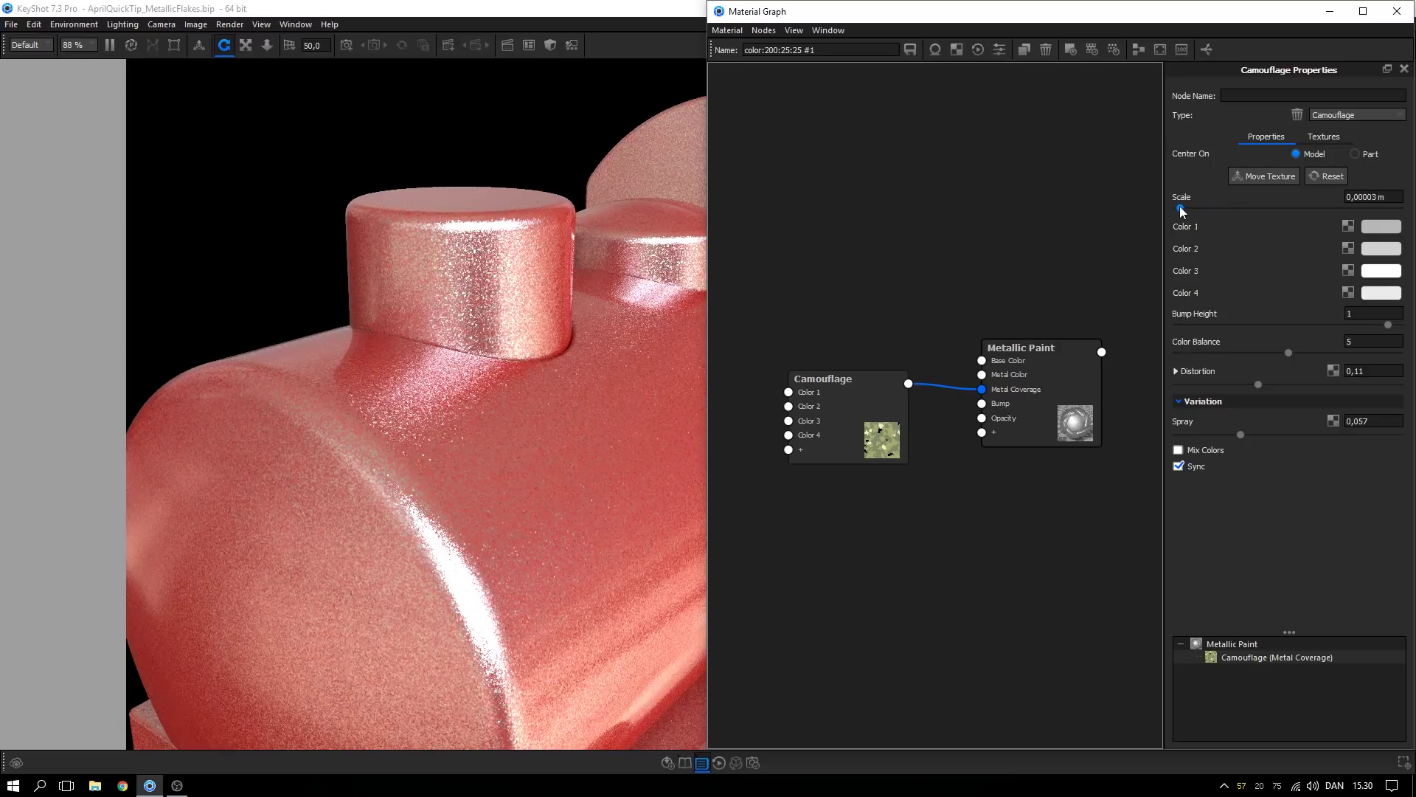
# Set the Metallic Paint's Metal Color to light pink (saturation 46%, value 100%)
pyautogui.click(1025, 353)
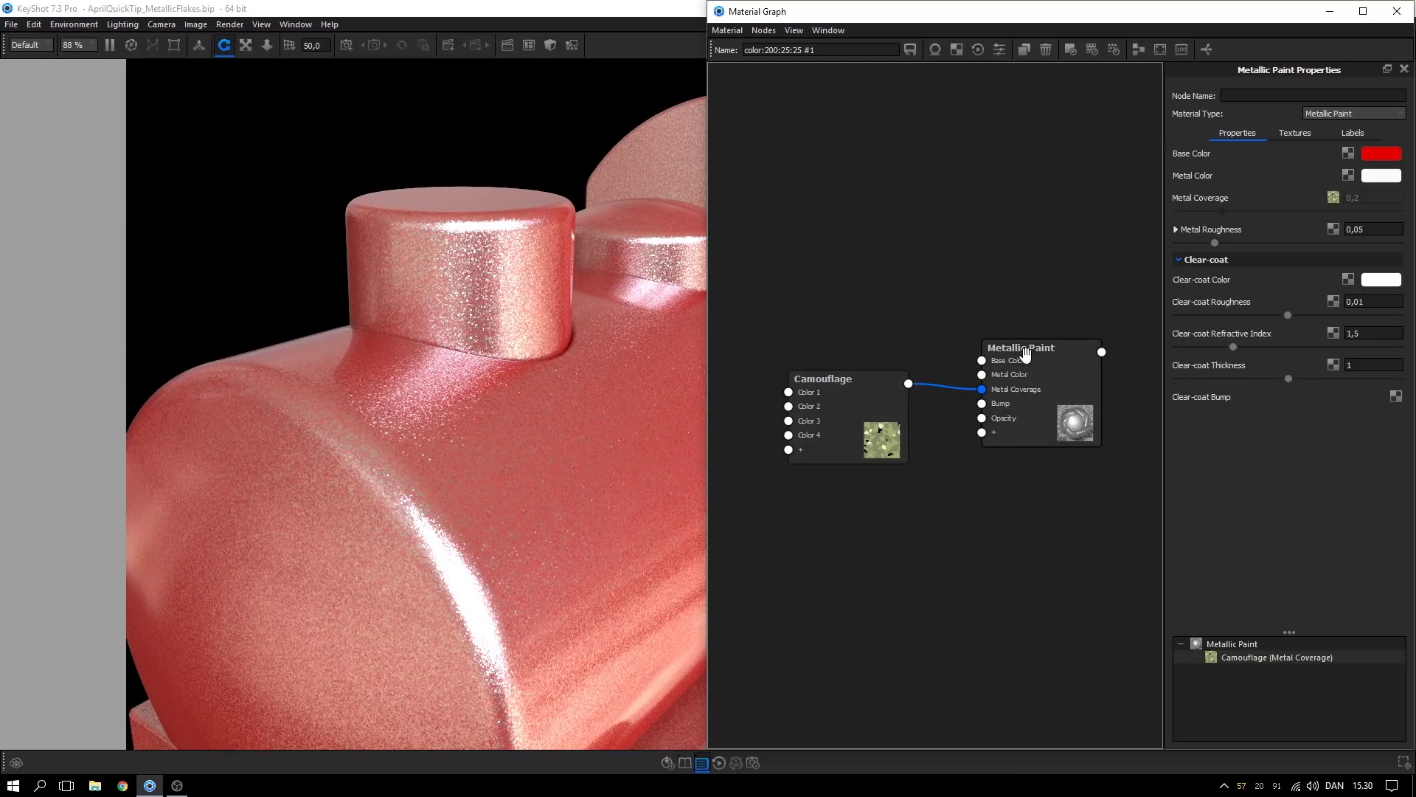
pyautogui.click(1357, 176)
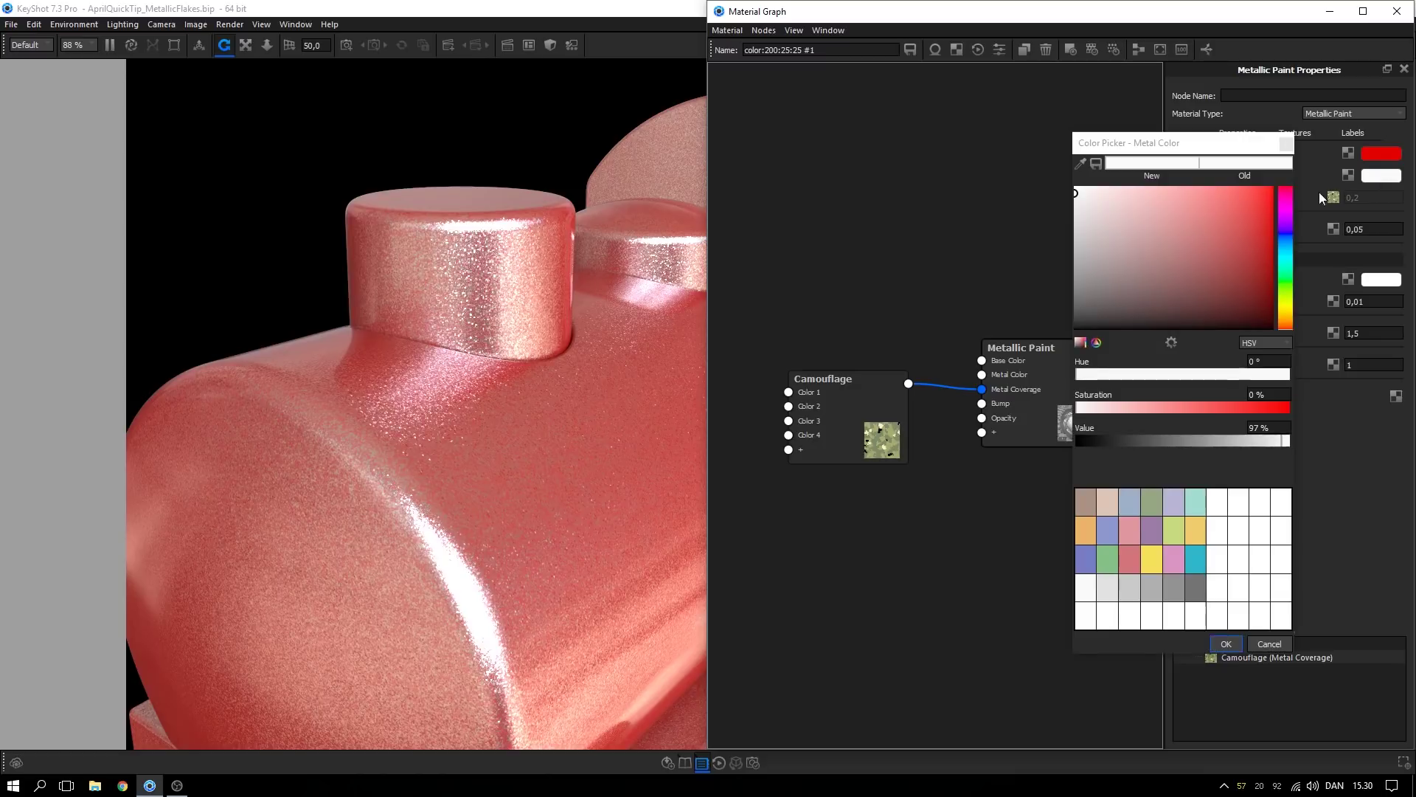
pyautogui.click(1216, 183)
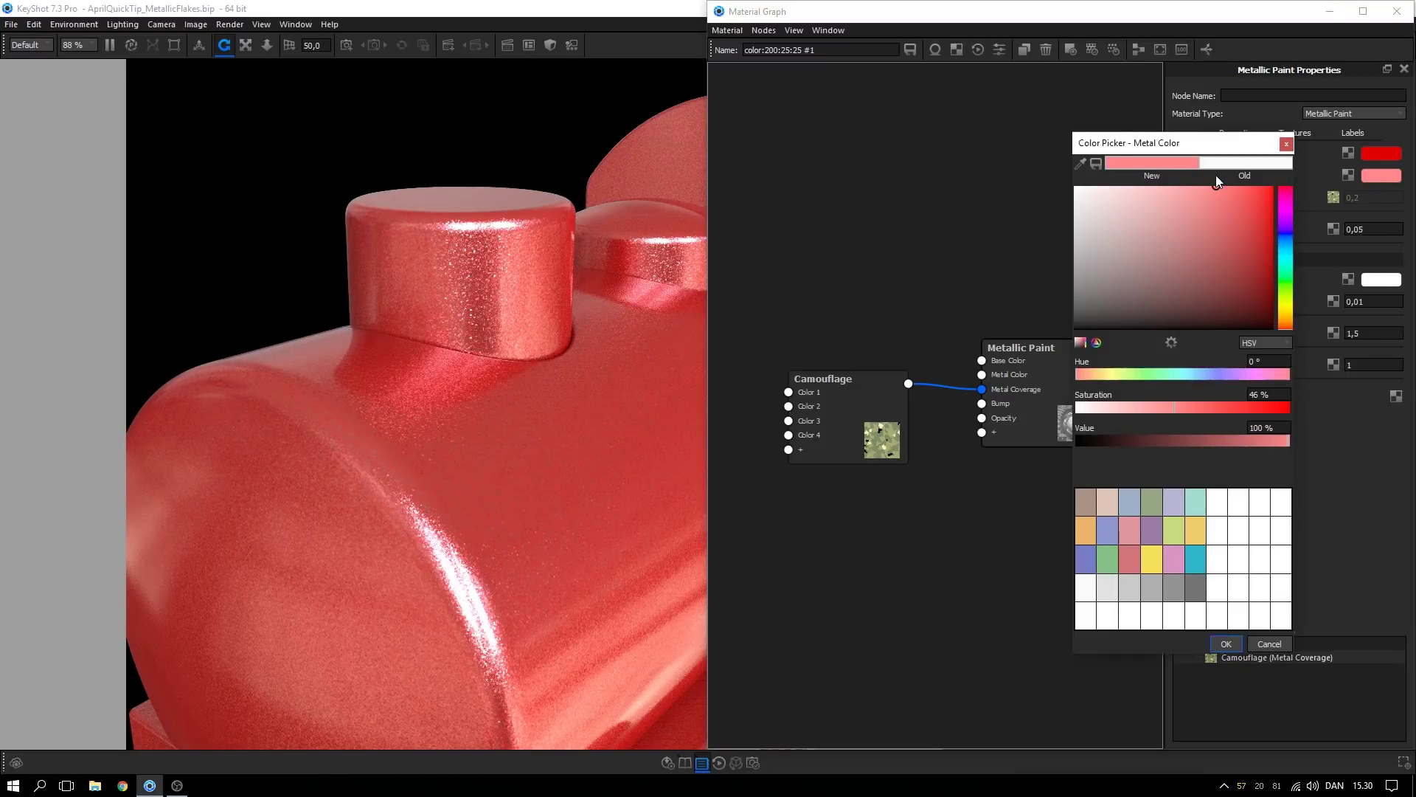
pyautogui.click(1226, 643)
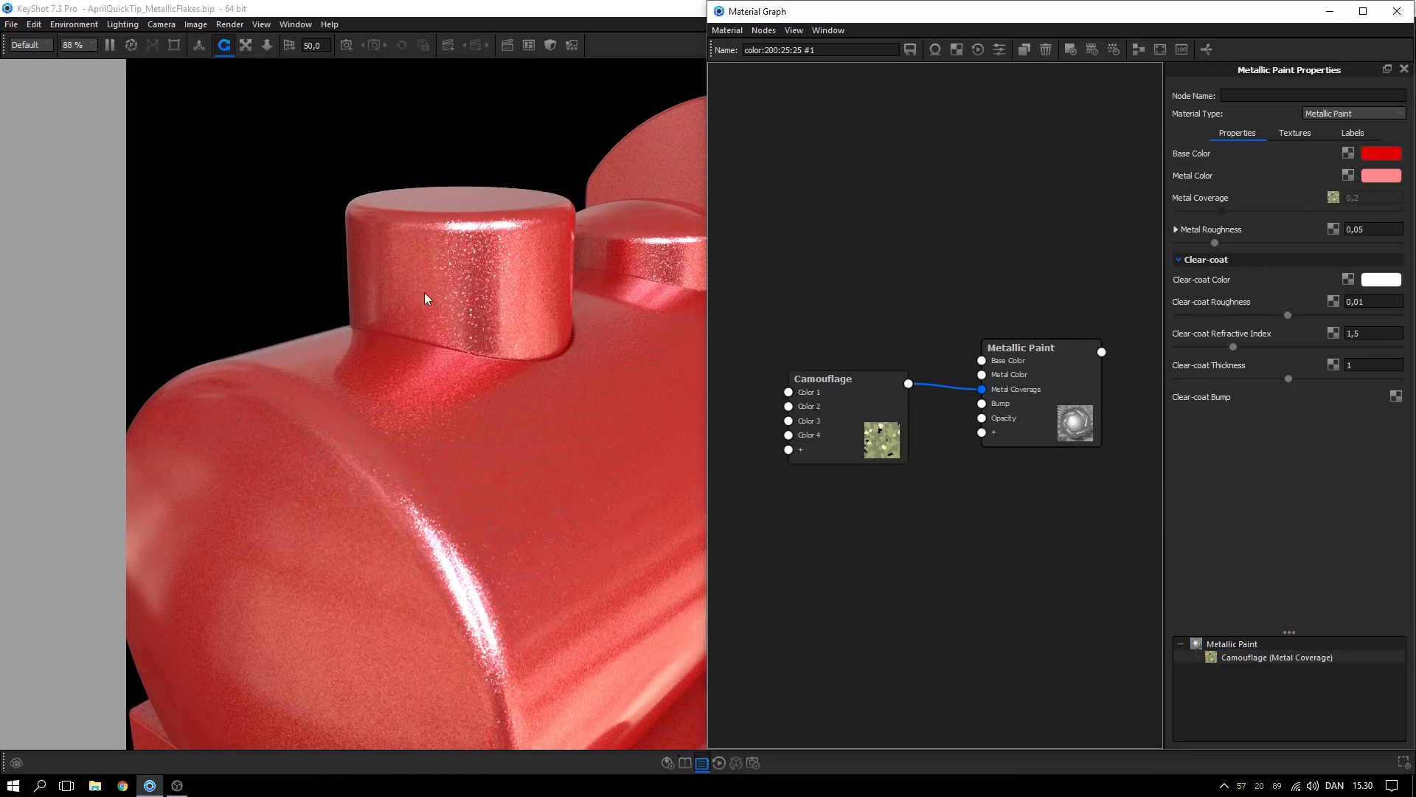
# Move the Metallic Paint and Camouflage nodes higher in the graph
pyautogui.moveTo(487, 270)
pyautogui.mouseDown()
pyautogui.moveTo(449, 274)
pyautogui.moveTo(481, 264)
pyautogui.mouseUp()
pyautogui.moveTo(1052, 420); pyautogui.dragTo(1050, 385)
pyautogui.moveTo(1051, 386); pyautogui.dragTo(1049, 253, button='middle')
pyautogui.click(958, 415)
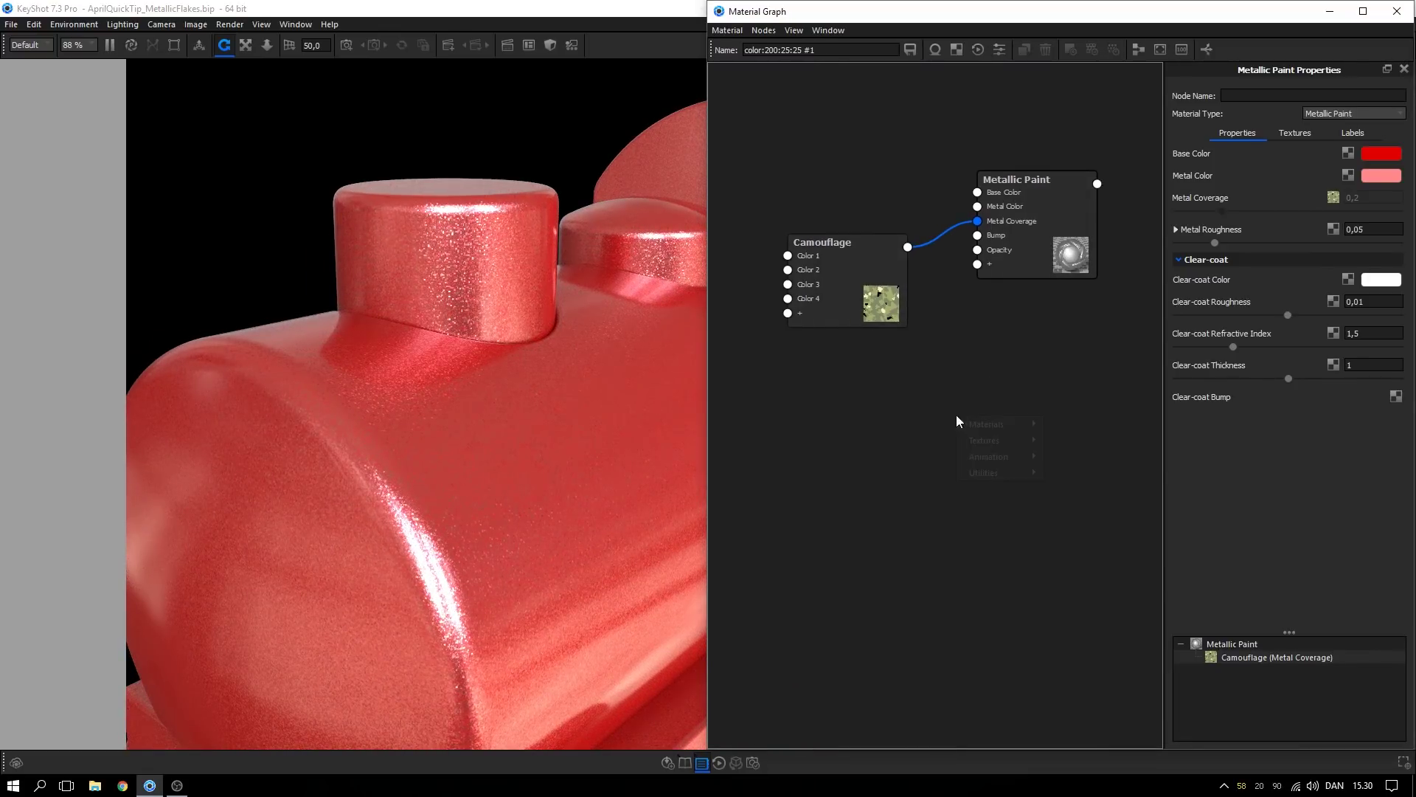
# Add a Metal material node as Label 1 on the Metallic Paint
pyautogui.moveTo(975, 424)
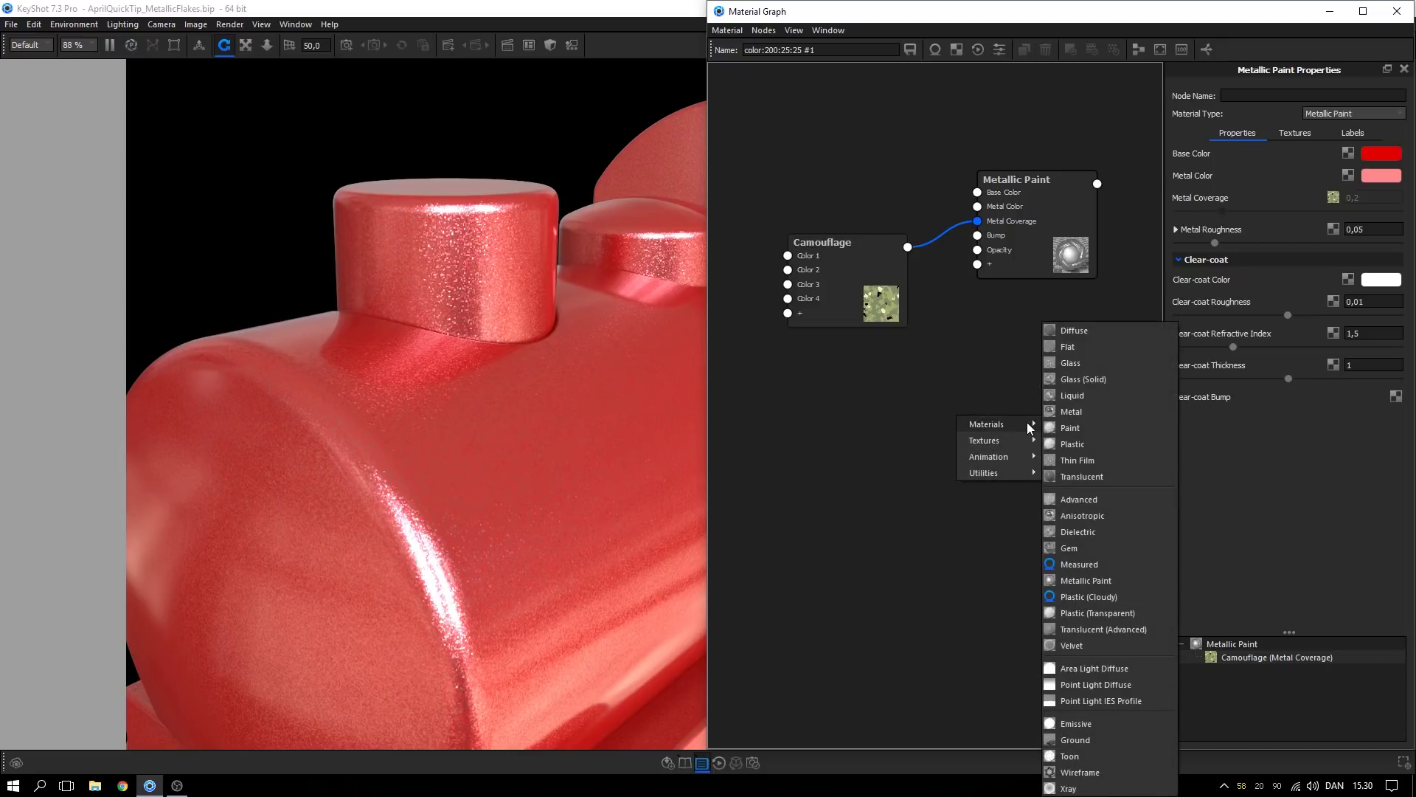
pyautogui.click(1073, 411)
pyautogui.moveTo(1046, 427)
pyautogui.mouseDown()
pyautogui.moveTo(935, 408)
pyautogui.moveTo(977, 264)
pyautogui.moveTo(1064, 282)
pyautogui.moveTo(1091, 304)
pyautogui.moveTo(1054, 310)
pyautogui.mouseUp()
pyautogui.moveTo(925, 425); pyautogui.dragTo(924, 419)
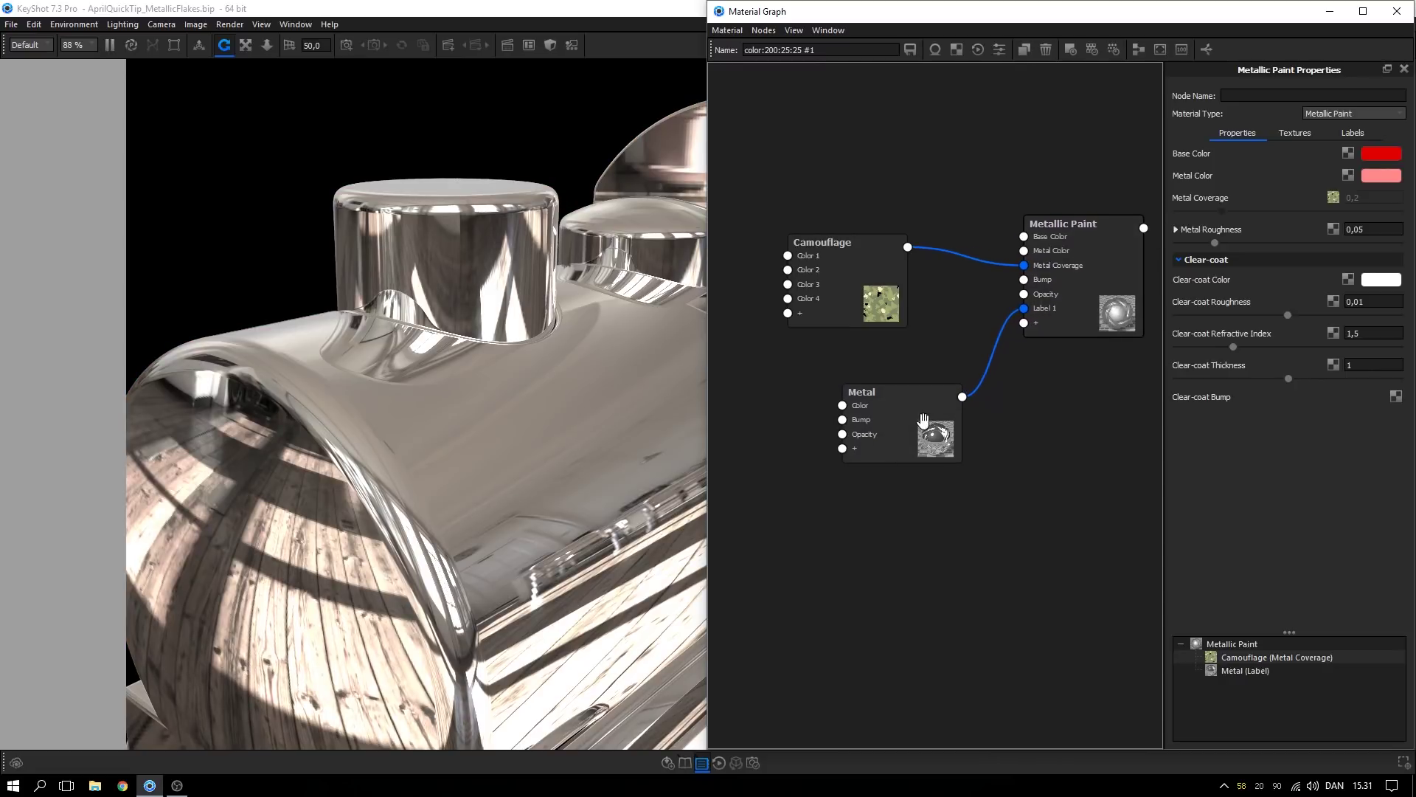
# Add a Spots texture feeding the Metal node's Opacity, placed left of Metal
pyautogui.rightClick(773, 496)
pyautogui.moveTo(819, 615)
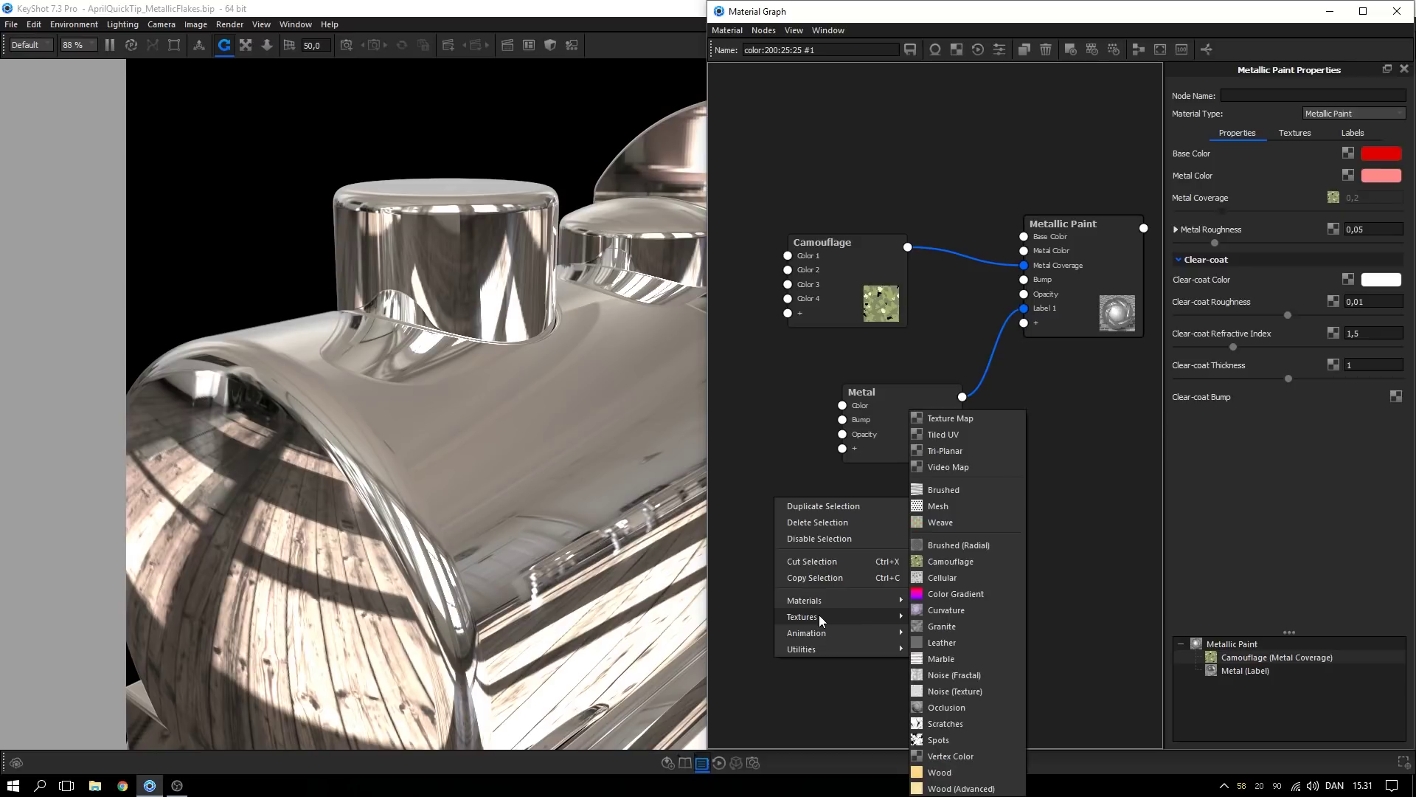
pyautogui.click(948, 739)
pyautogui.moveTo(893, 509); pyautogui.dragTo(993, 465)
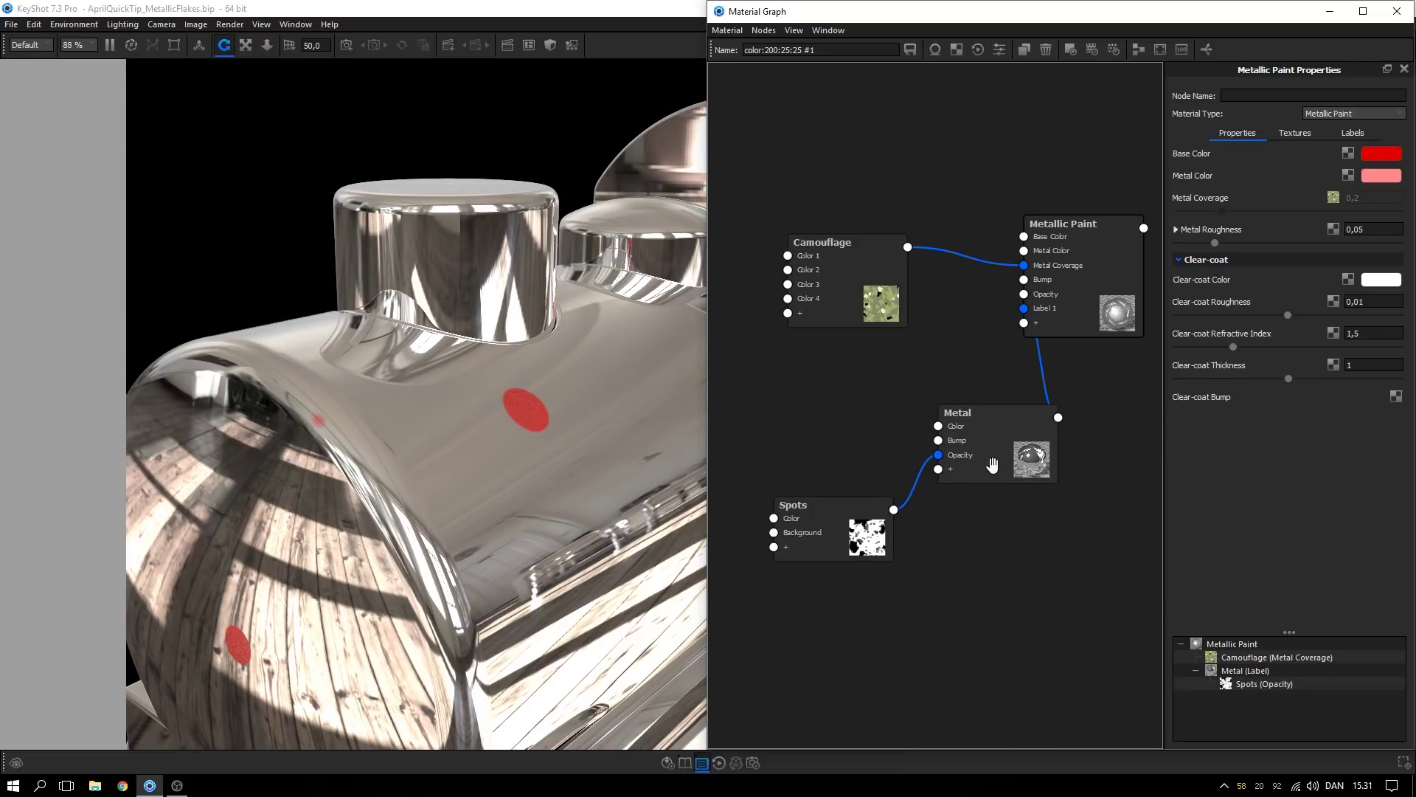
pyautogui.moveTo(840, 525); pyautogui.dragTo(811, 471)
pyautogui.moveTo(1026, 456); pyautogui.dragTo(969, 424)
pyautogui.moveTo(824, 475); pyautogui.dragTo(814, 472)
pyautogui.click(815, 470)
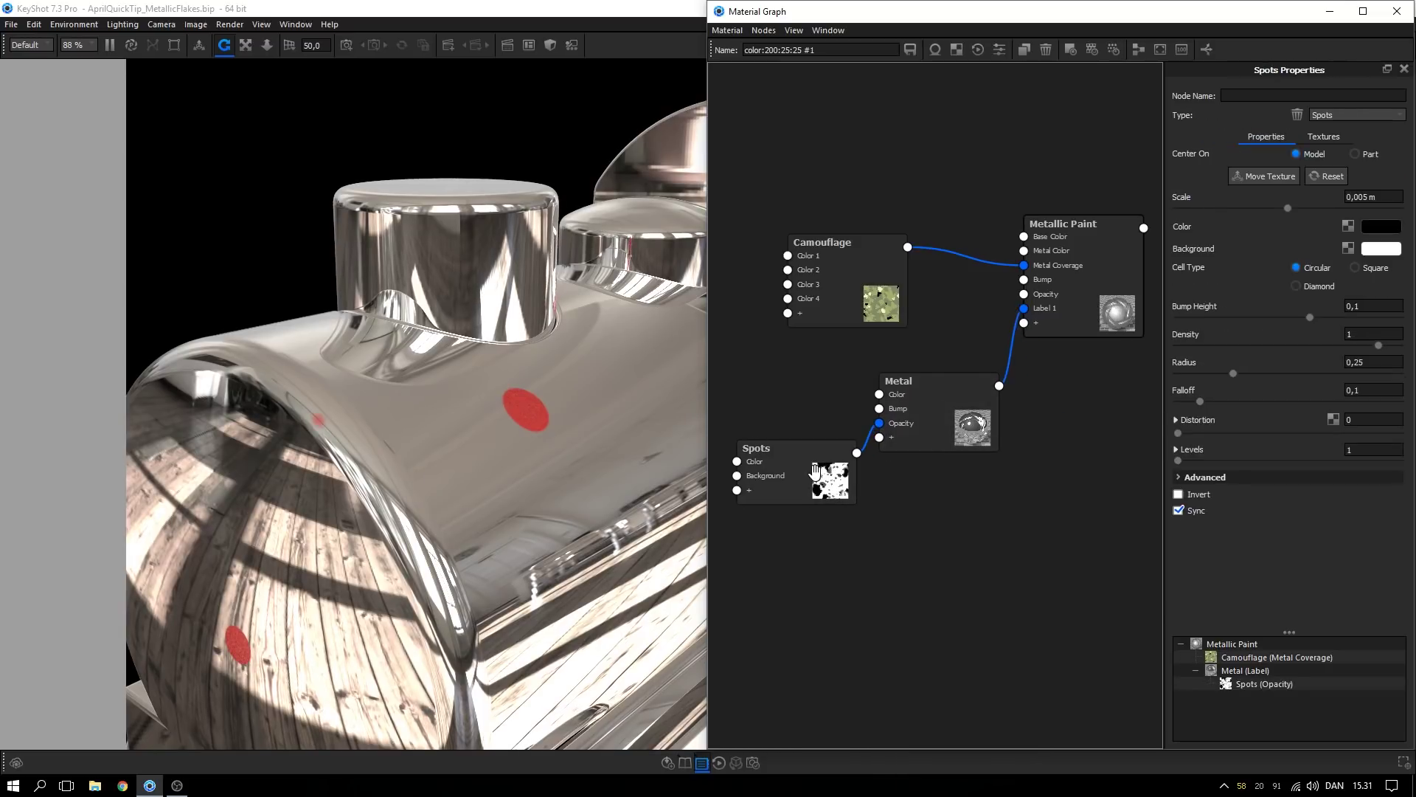
# Make the spots white on a black background
pyautogui.click(1379, 227)
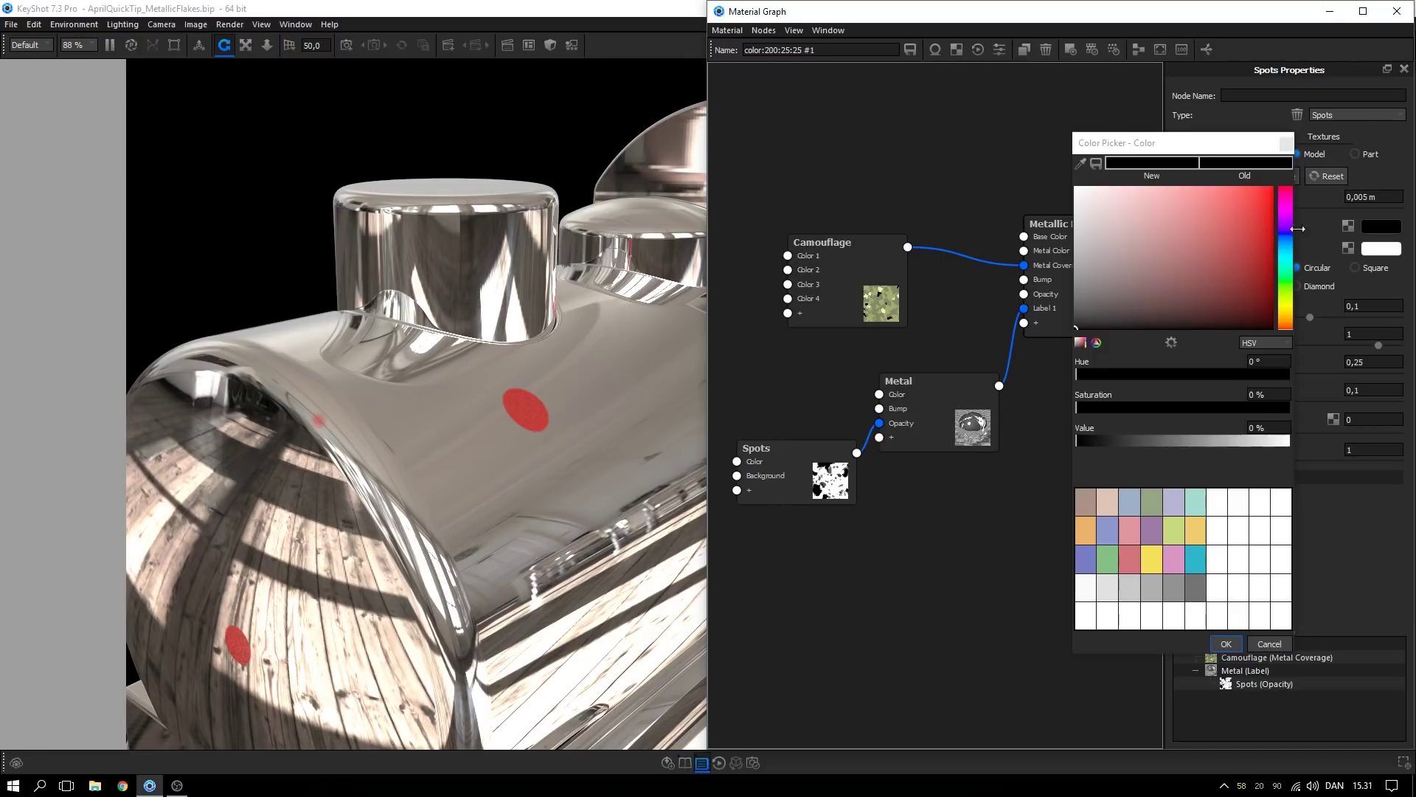
pyautogui.click(1287, 440)
pyautogui.click(1229, 643)
pyautogui.click(1381, 249)
pyautogui.moveTo(1250, 479); pyautogui.dragTo(1009, 476)
pyautogui.click(1188, 680)
# Set Spots Density 3, Distortion 0,458 and scale 0,000199 m
pyautogui.moveTo(1288, 209); pyautogui.dragTo(1188, 209)
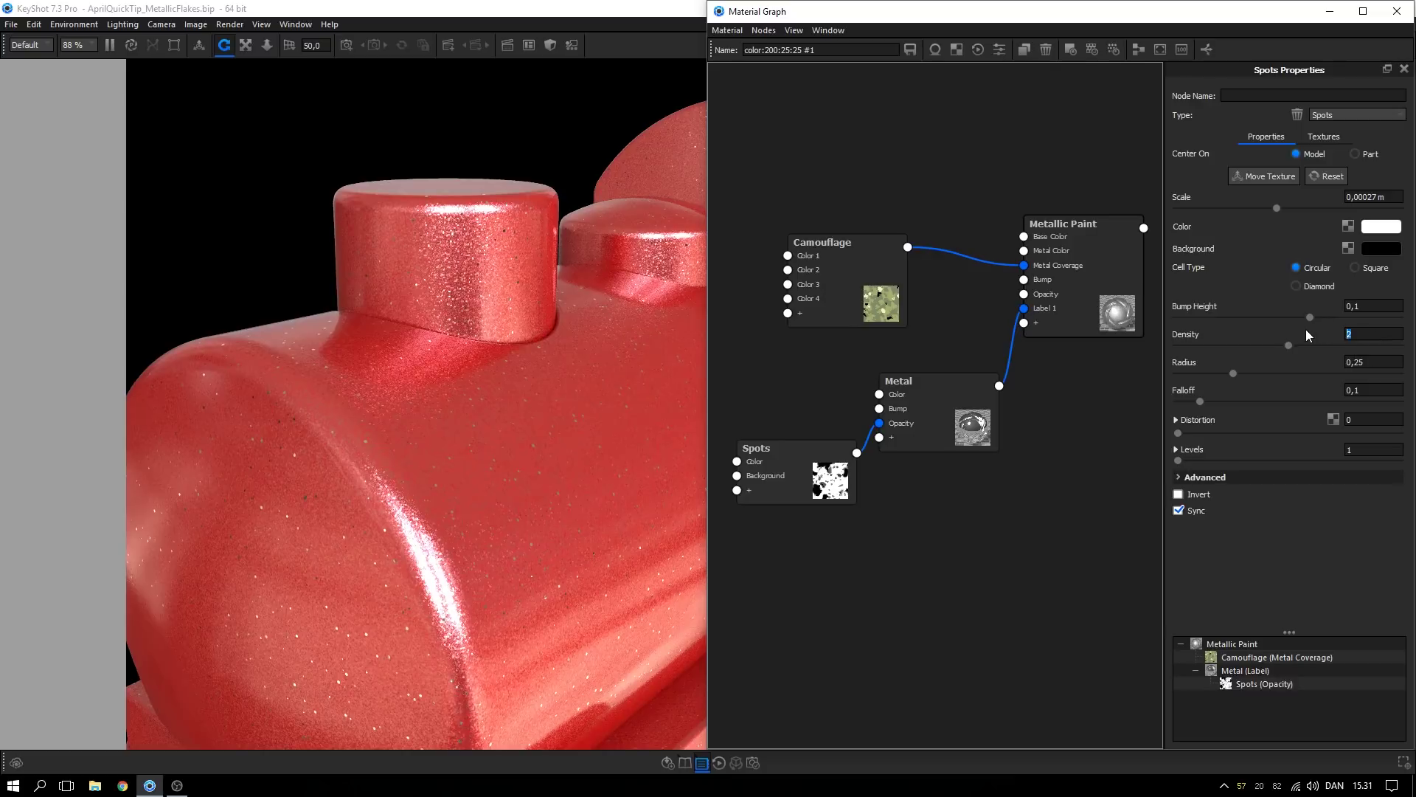
pyautogui.write('3')
pyautogui.press('Return')
pyautogui.moveTo(1178, 433); pyautogui.dragTo(1279, 434)
pyautogui.moveTo(1178, 460); pyautogui.dragTo(1210, 461)
pyautogui.moveTo(1277, 208); pyautogui.dragTo(1252, 210)
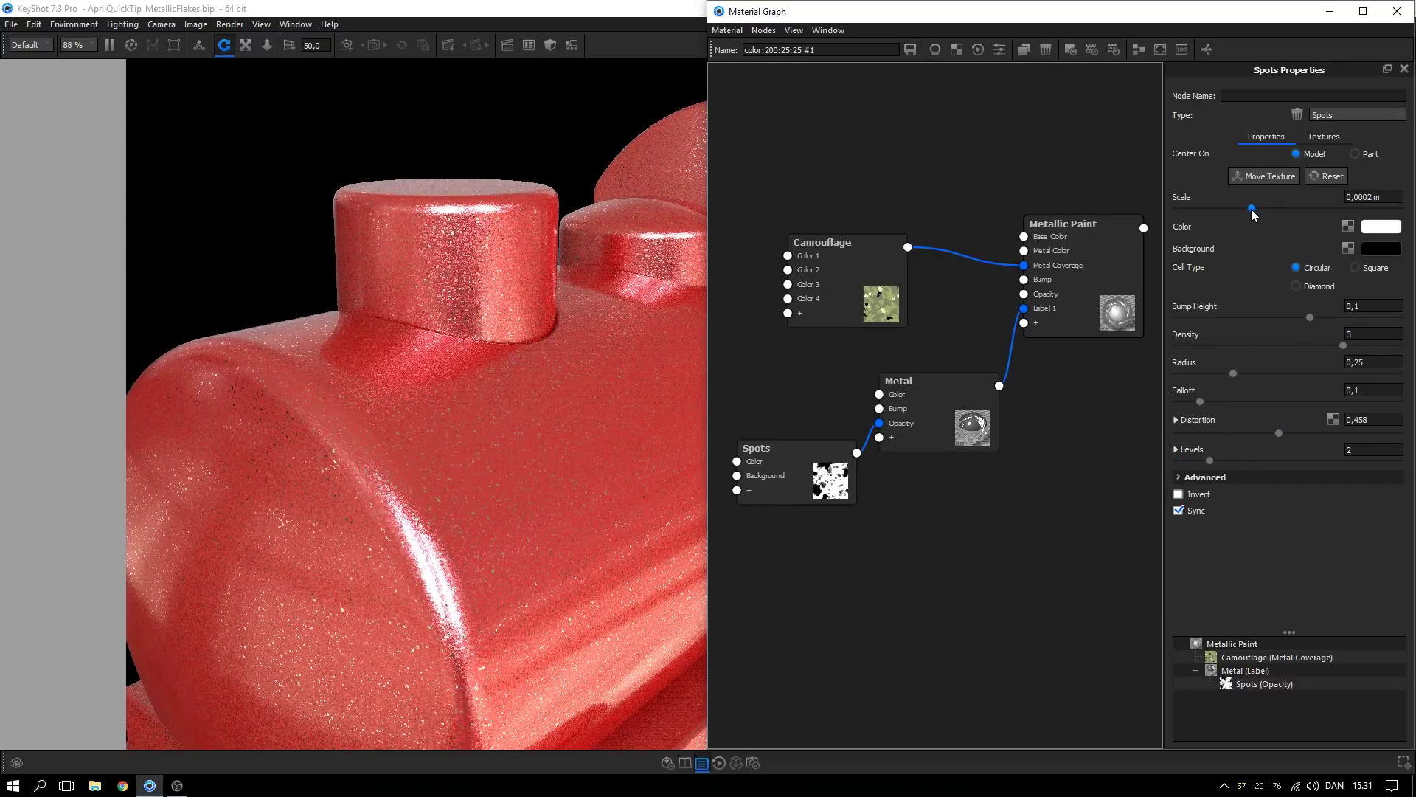
pyautogui.rightClick(915, 548)
# Add a Cellular texture to the Metal node's Bump with scale 0,00034 m
pyautogui.moveTo(942, 570)
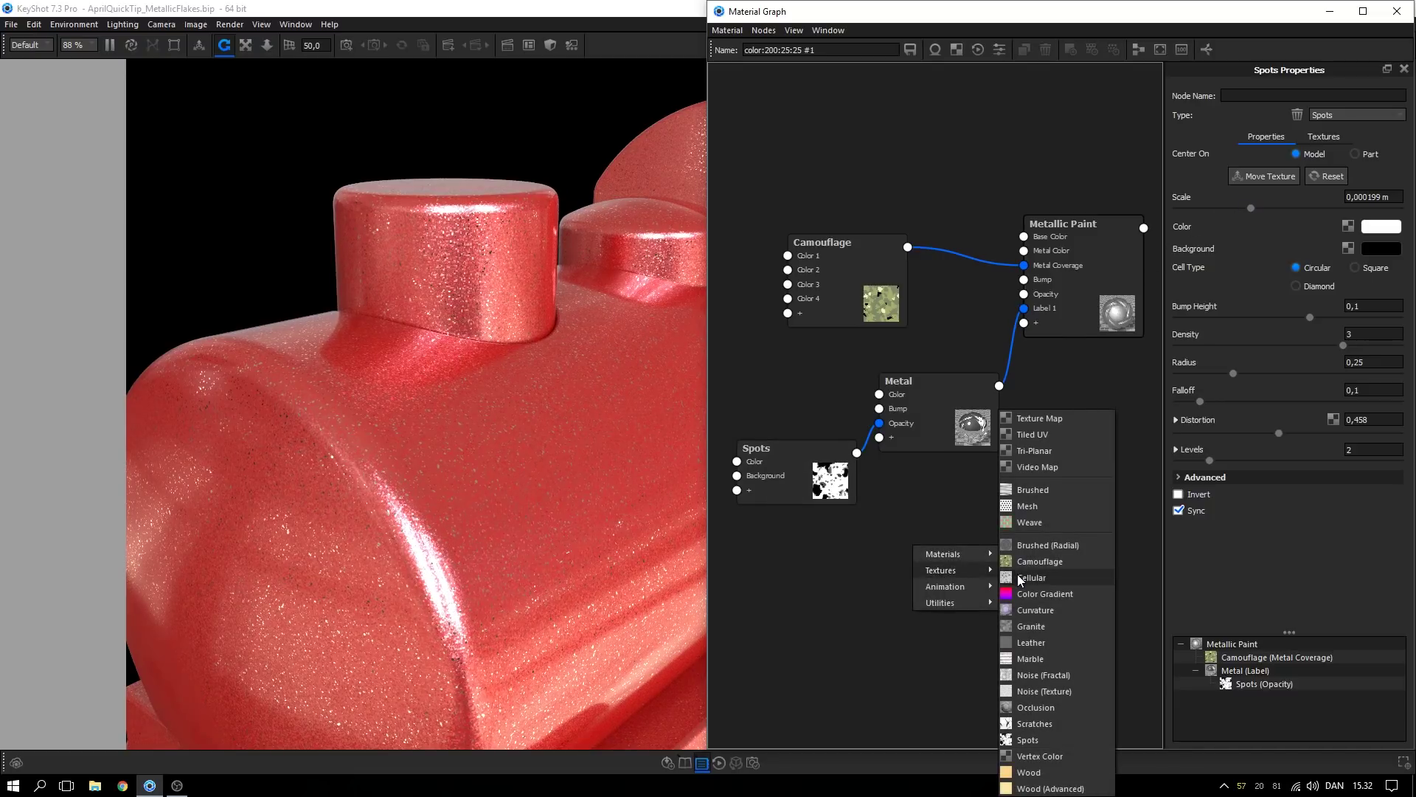
pyautogui.click(1016, 574)
pyautogui.moveTo(1016, 574); pyautogui.dragTo(879, 408)
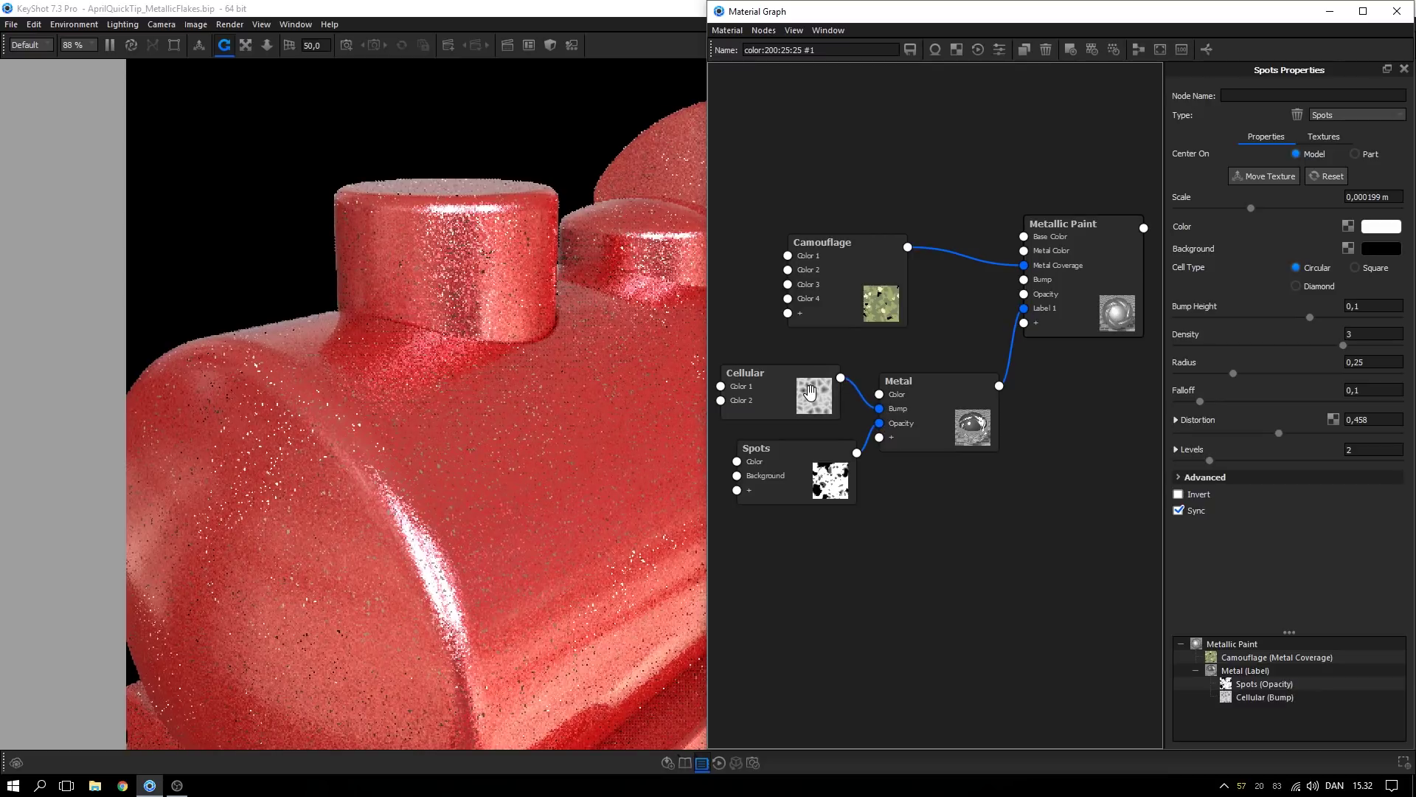
pyautogui.click(810, 391)
pyautogui.moveTo(1288, 208); pyautogui.dragTo(1183, 211)
# Set the Cellular bump height to 0,438 and move the Spots node lower left
pyautogui.press('c')
pyautogui.click(926, 402)
pyautogui.press('c')
pyautogui.click(786, 402)
pyautogui.moveTo(1388, 317)
pyautogui.mouseDown()
pyautogui.moveTo(1313, 319)
pyautogui.moveTo(1331, 318)
pyautogui.mouseUp()
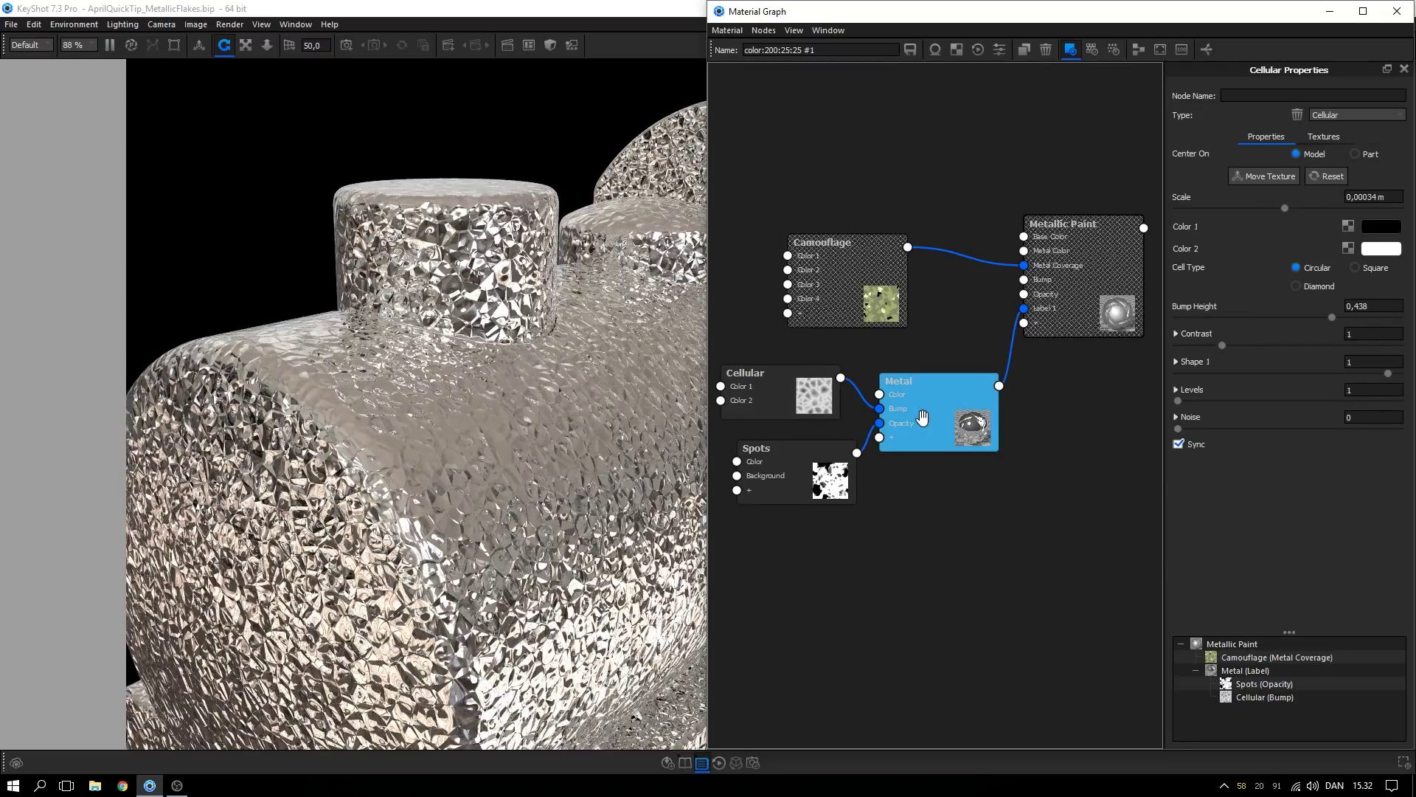
pyautogui.click(849, 549)
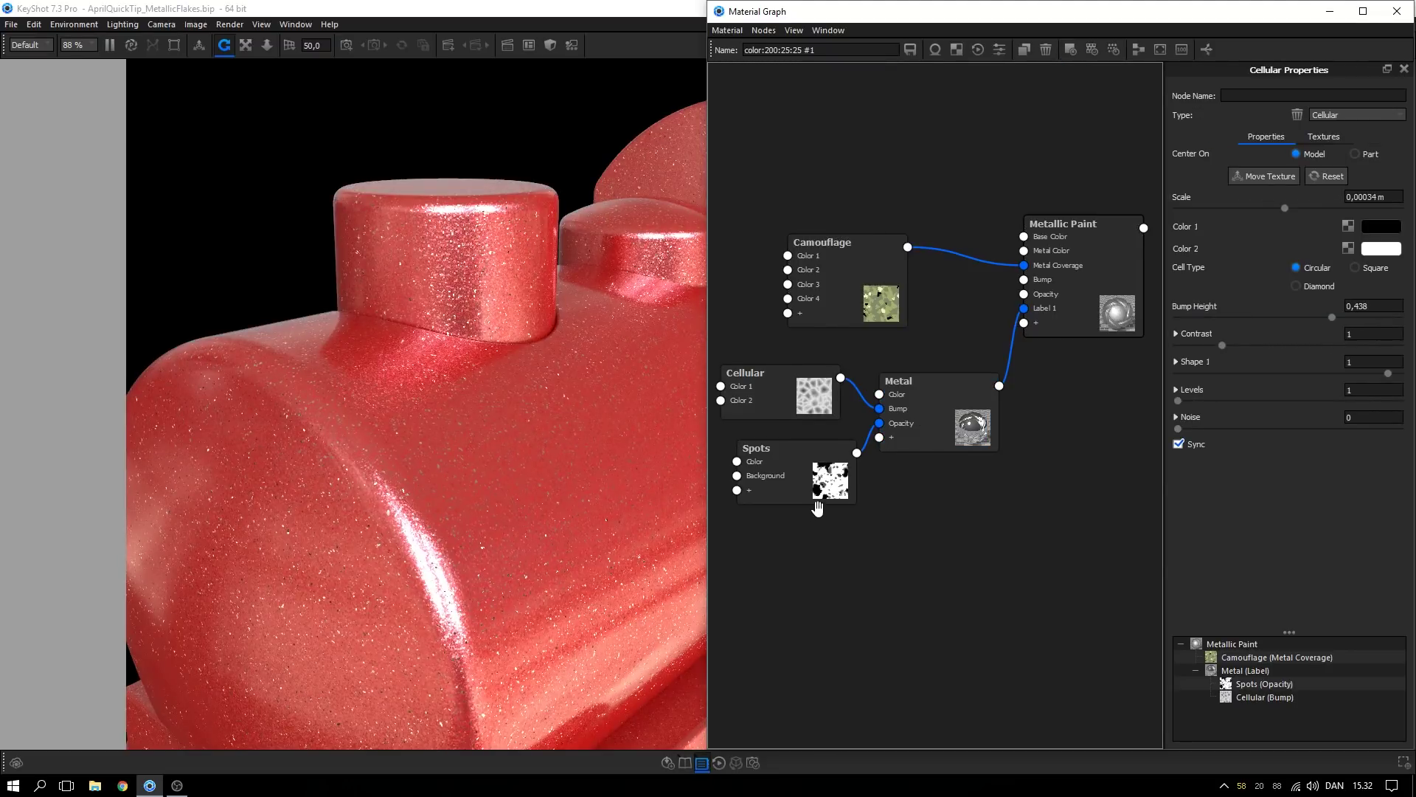
pyautogui.moveTo(820, 475); pyautogui.dragTo(684, 481)
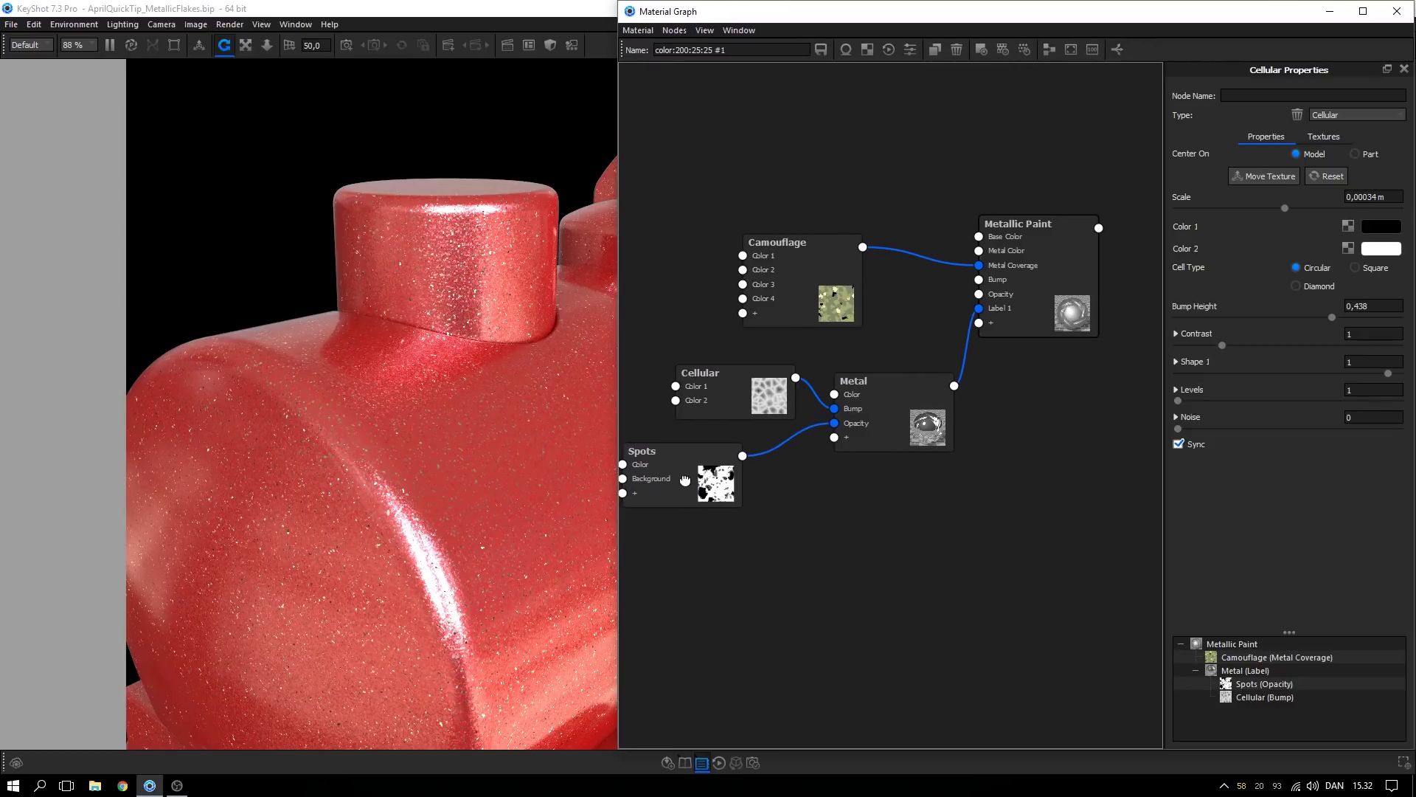
# Insert a Color Composite node into the Spots-to-Opacity link
pyautogui.rightClick(777, 449)
pyautogui.moveTo(793, 493)
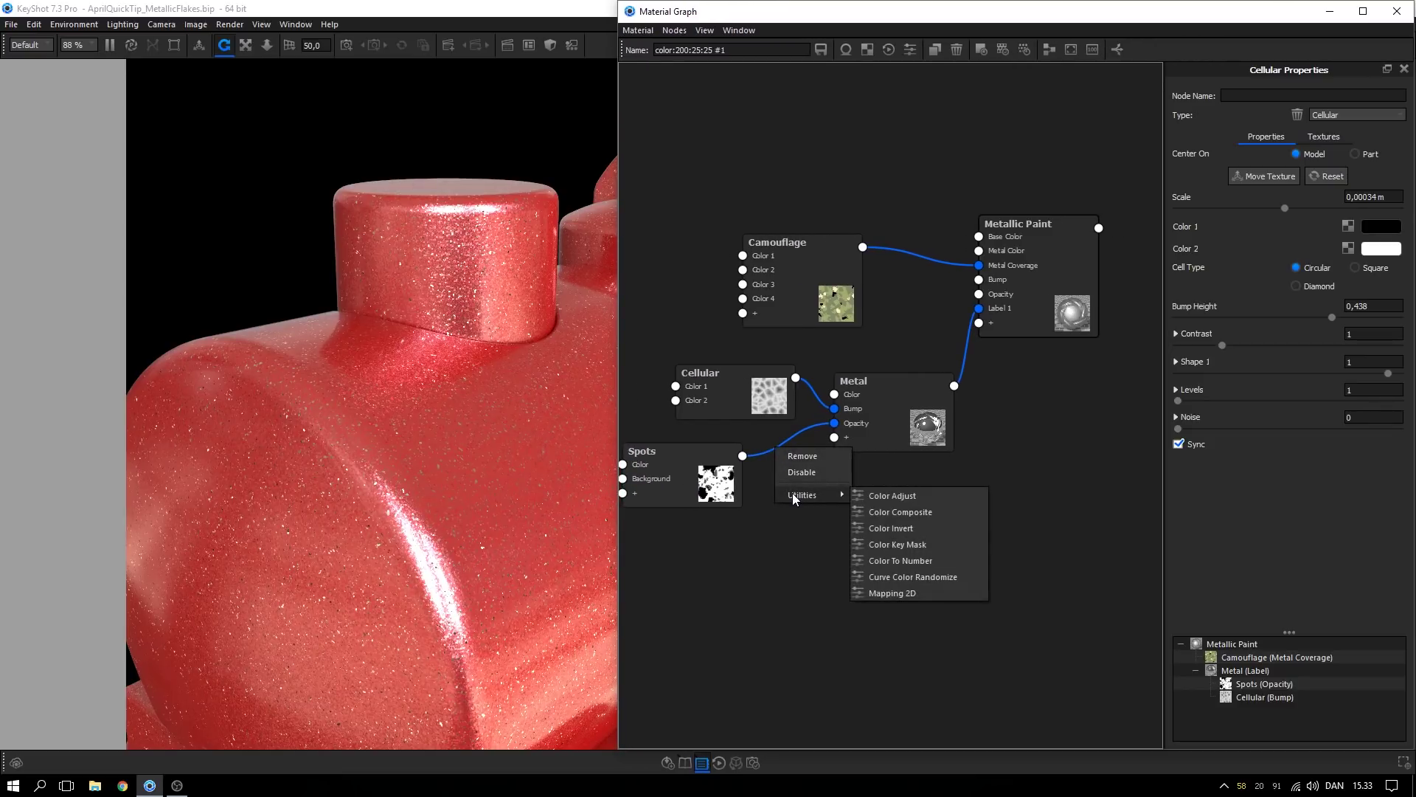
pyautogui.click(867, 508)
pyautogui.moveTo(869, 508); pyautogui.dragTo(894, 540)
# Add a View Direction Color Gradient and wire it to the composite's Source Alpha
pyautogui.rightClick(699, 596)
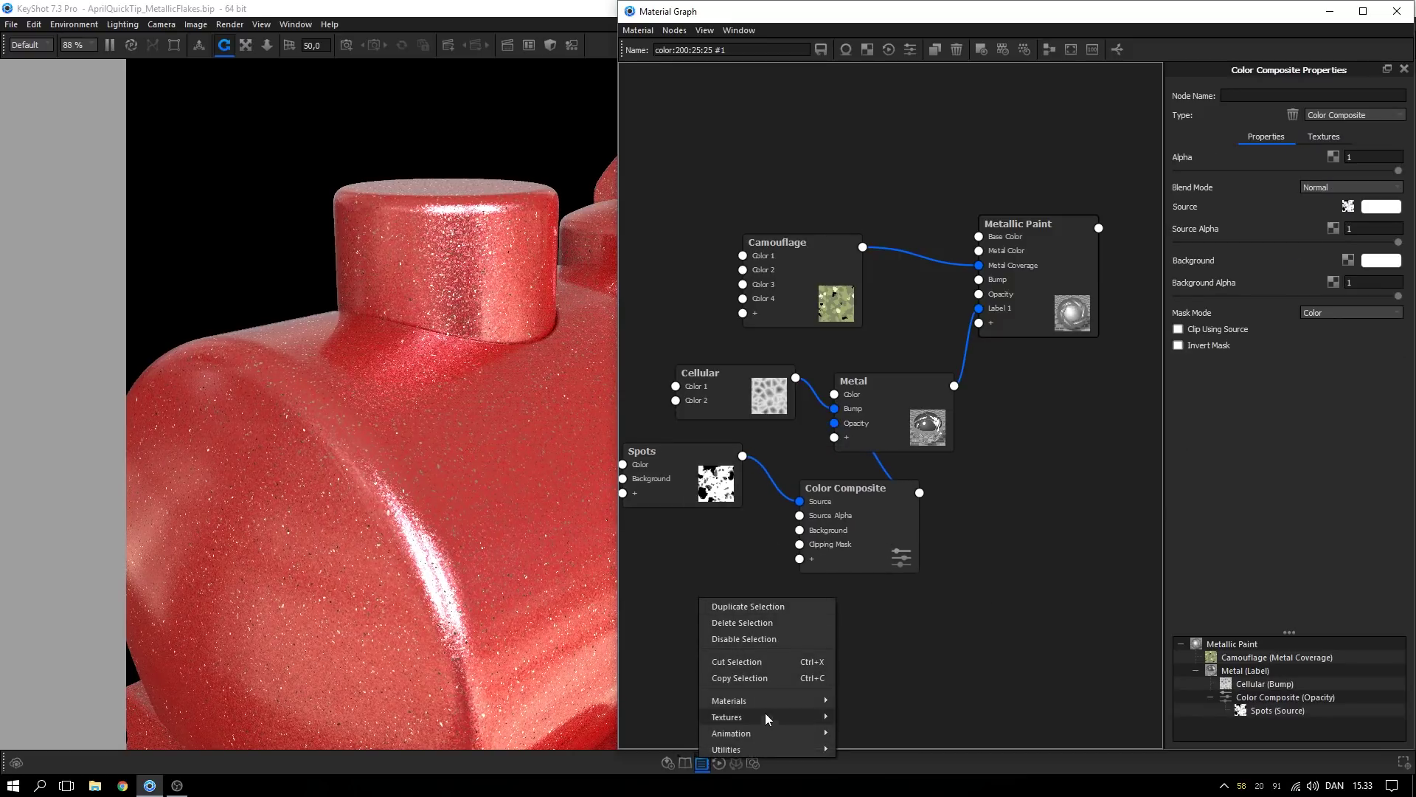
pyautogui.moveTo(764, 713)
pyautogui.click(884, 636)
pyautogui.moveTo(777, 621); pyautogui.dragTo(717, 565)
pyautogui.press('c')
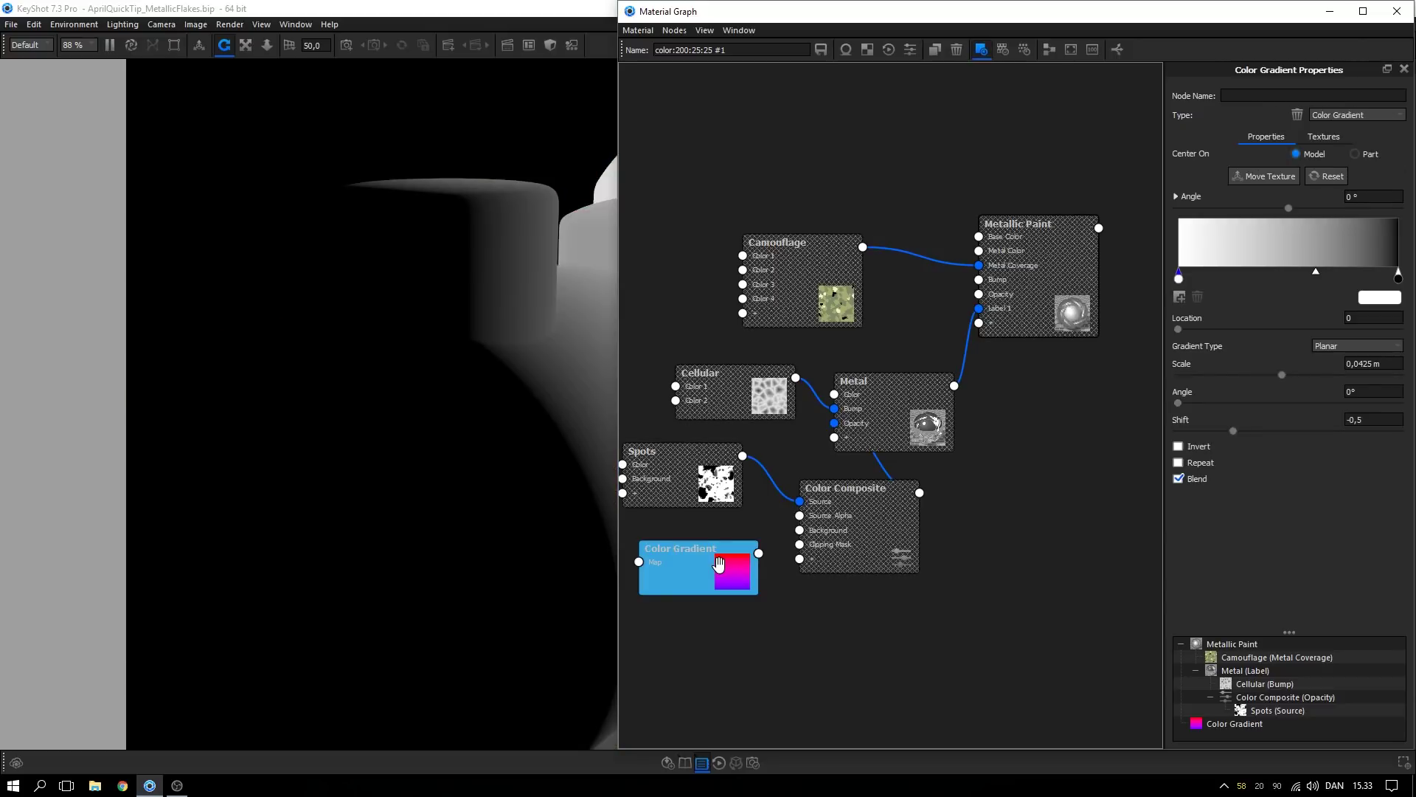
pyautogui.click(1325, 346)
pyautogui.click(1335, 401)
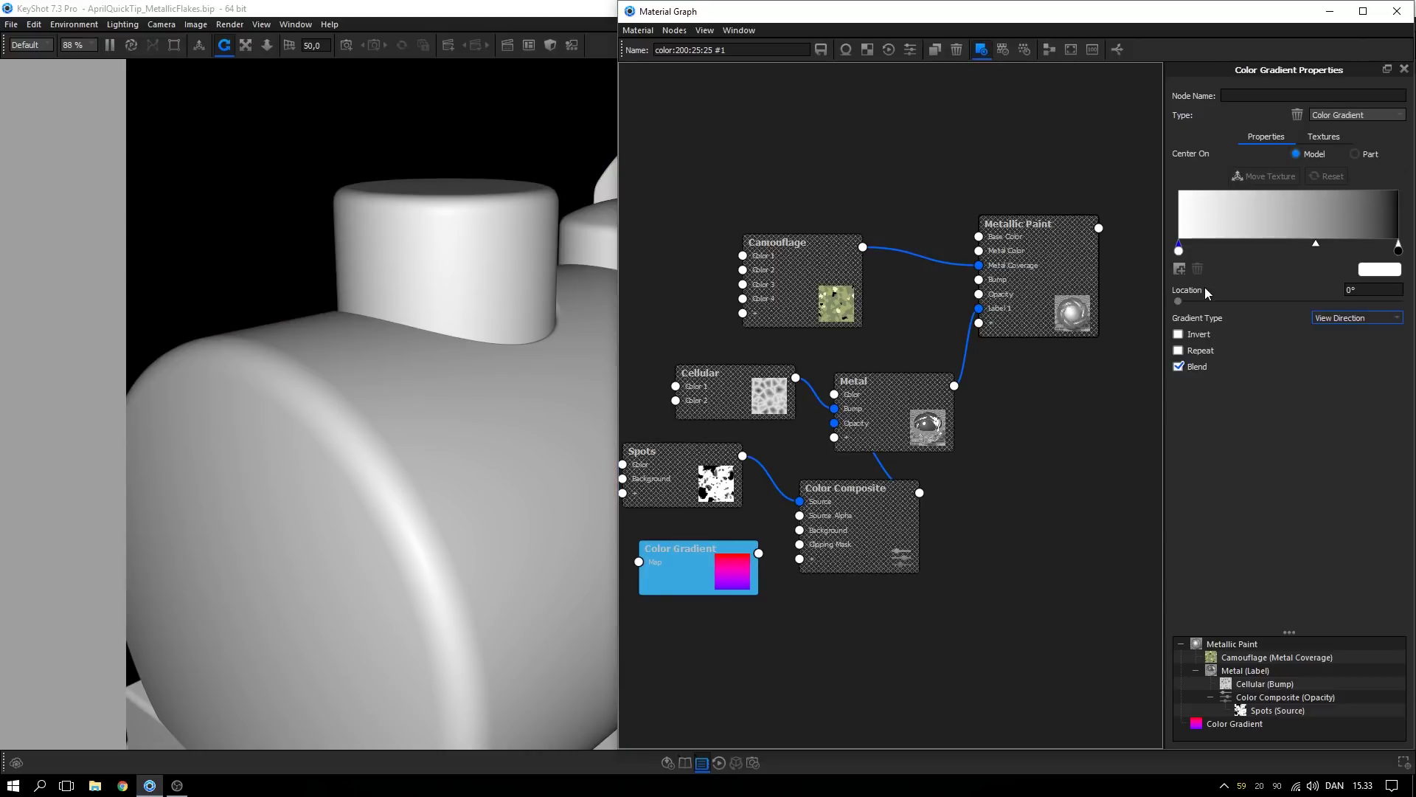
pyautogui.moveTo(1400, 246)
pyautogui.mouseDown()
pyautogui.moveTo(1188, 250)
pyautogui.moveTo(1209, 255)
pyautogui.mouseUp()
pyautogui.moveTo(686, 550); pyautogui.dragTo(801, 514)
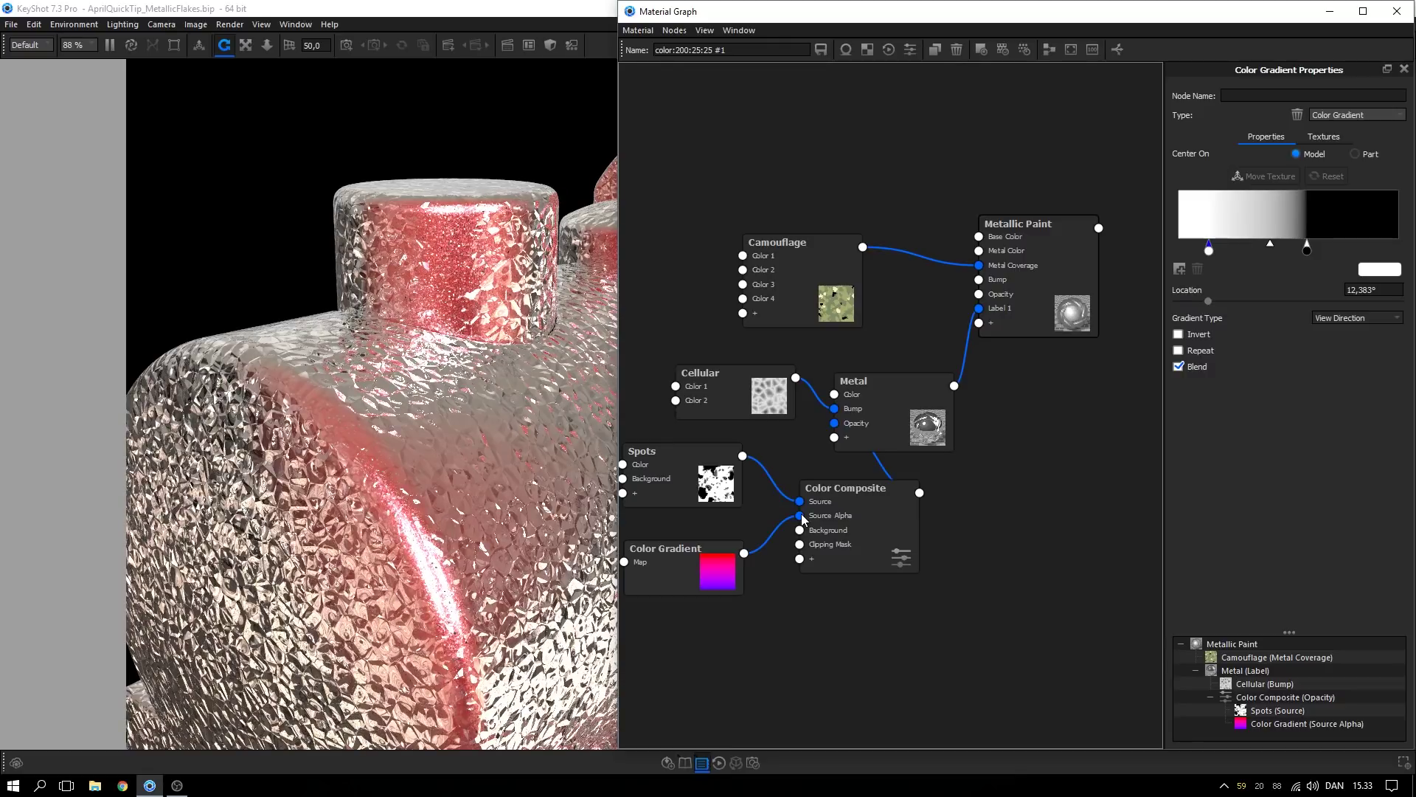
# Set the Color Composite background to black and preview the mask
pyautogui.click(829, 514)
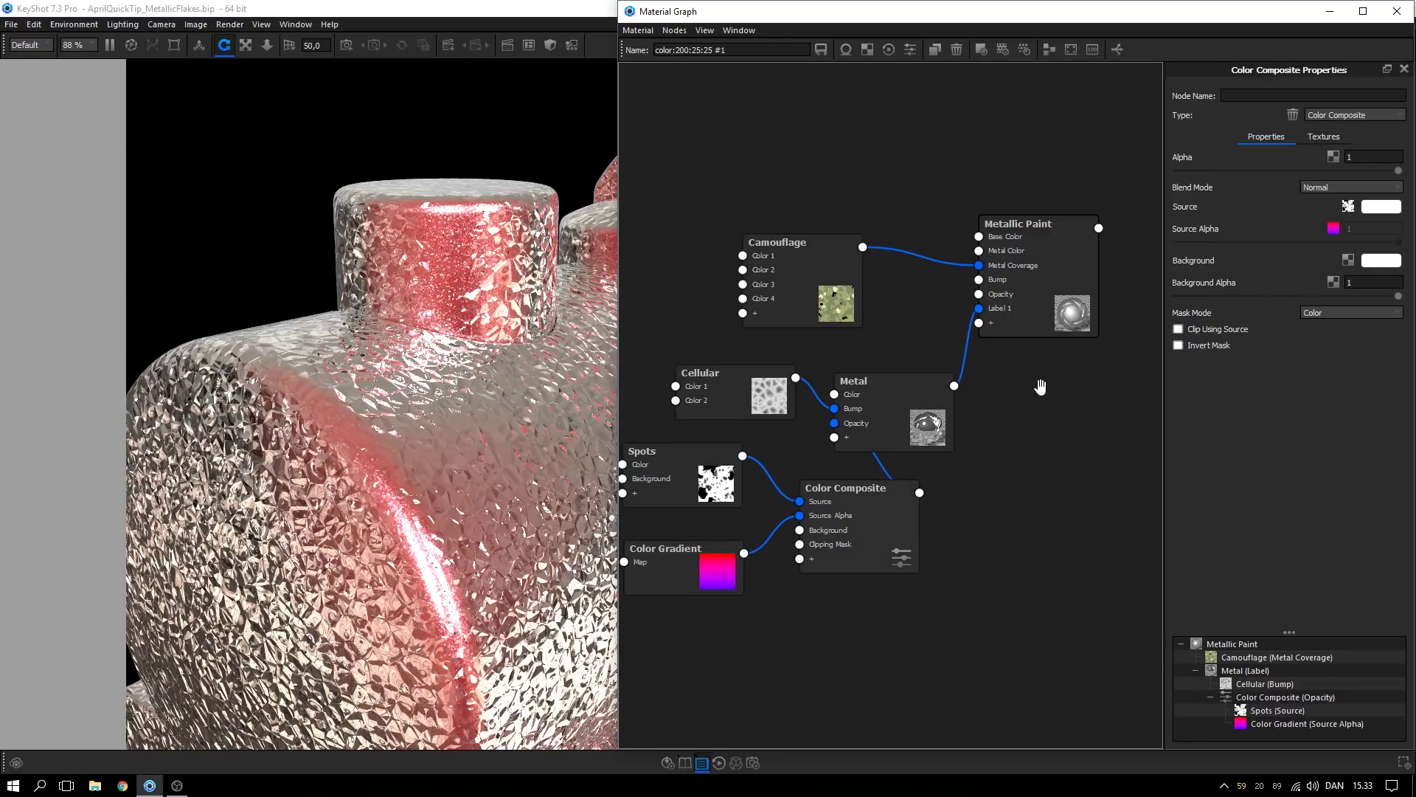
pyautogui.click(1379, 260)
pyautogui.moveTo(1206, 279)
pyautogui.mouseDown()
pyautogui.moveTo(1100, 329)
pyautogui.moveTo(1038, 397)
pyautogui.mouseUp()
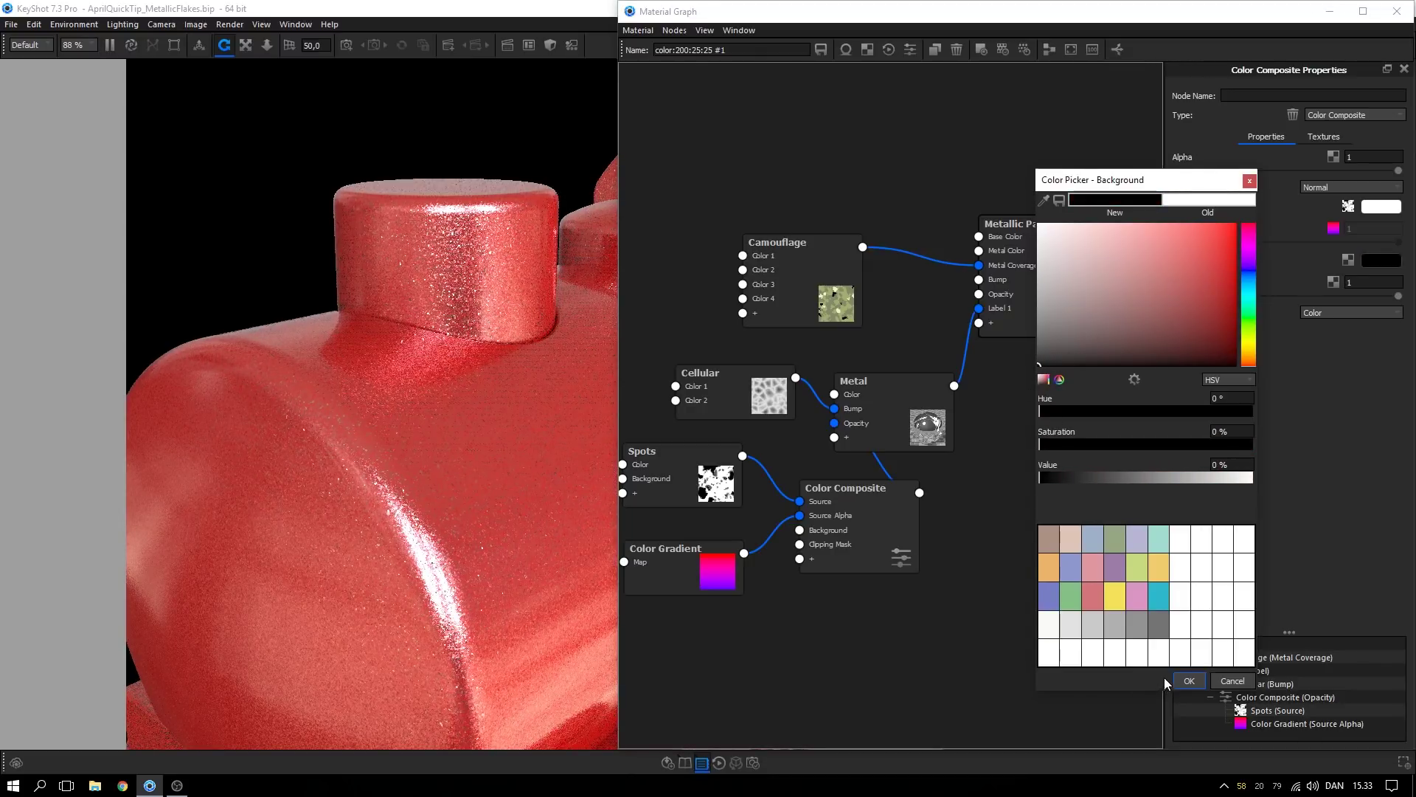
pyautogui.click(1189, 680)
pyautogui.click(894, 546)
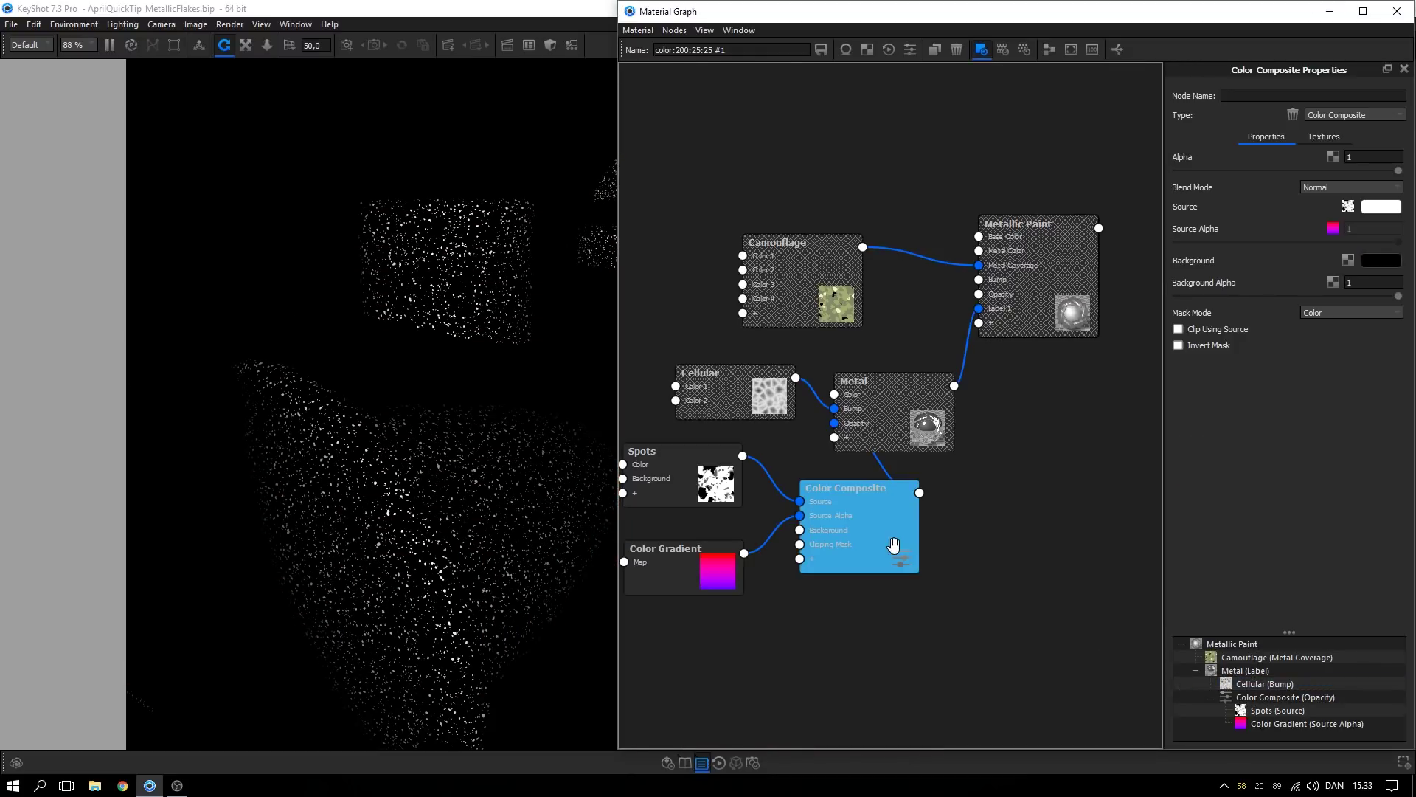